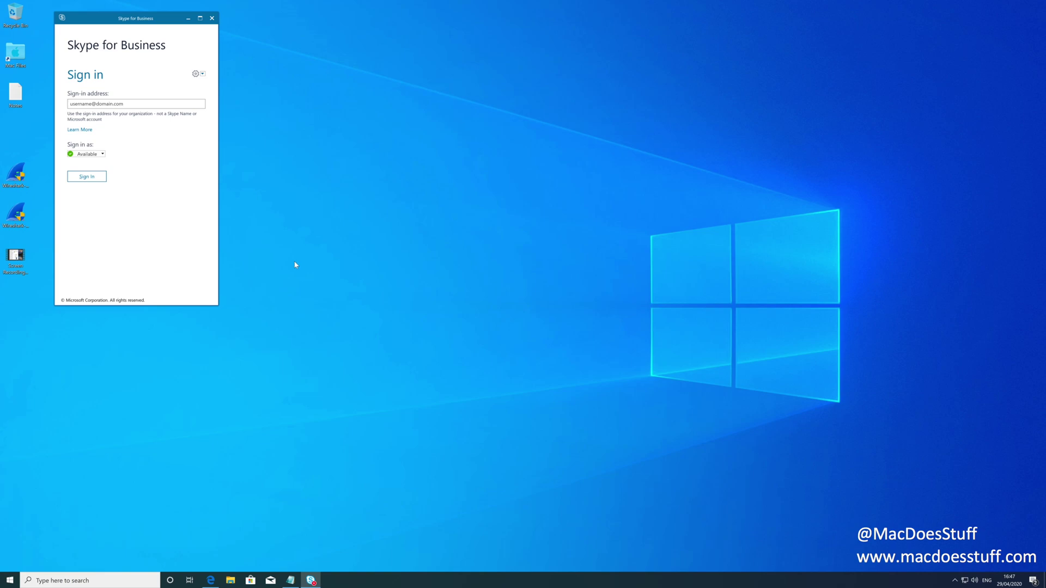
# - View the installed version information from the app's options list, then close it
pyautogui.click(202, 75)
pyautogui.moveTo(215, 107)
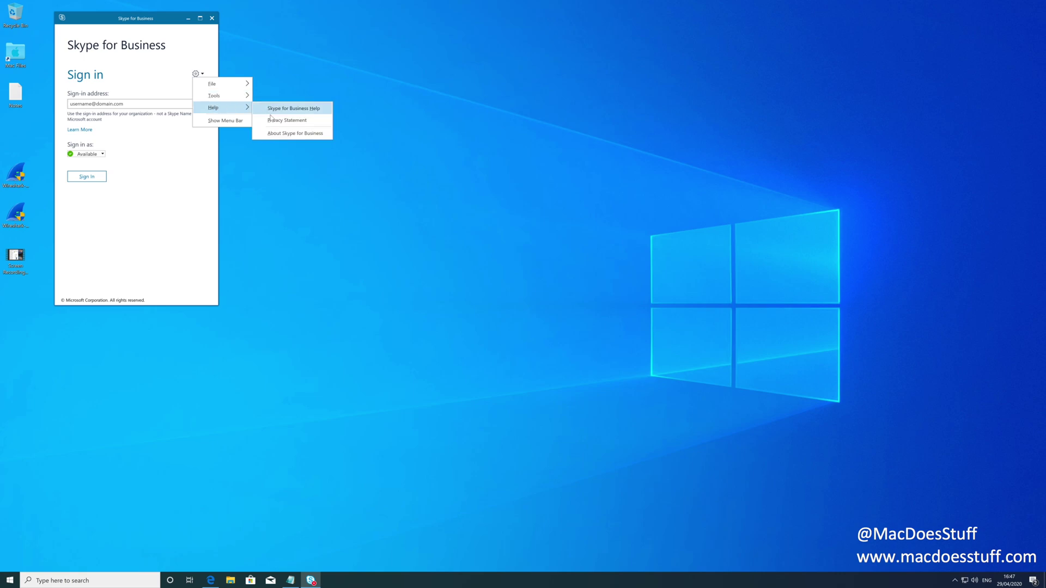
pyautogui.click(282, 132)
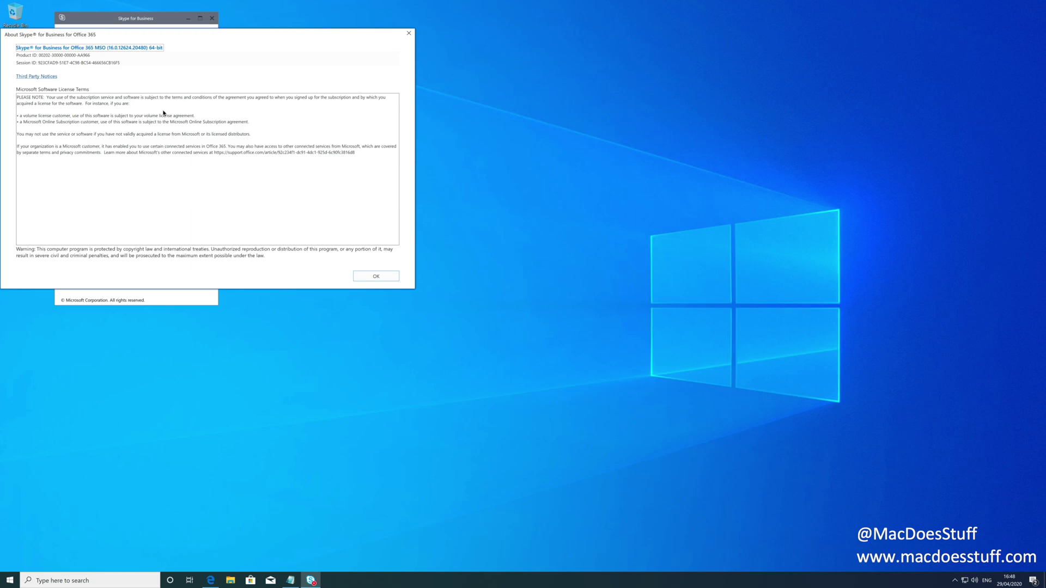
pyautogui.click(375, 278)
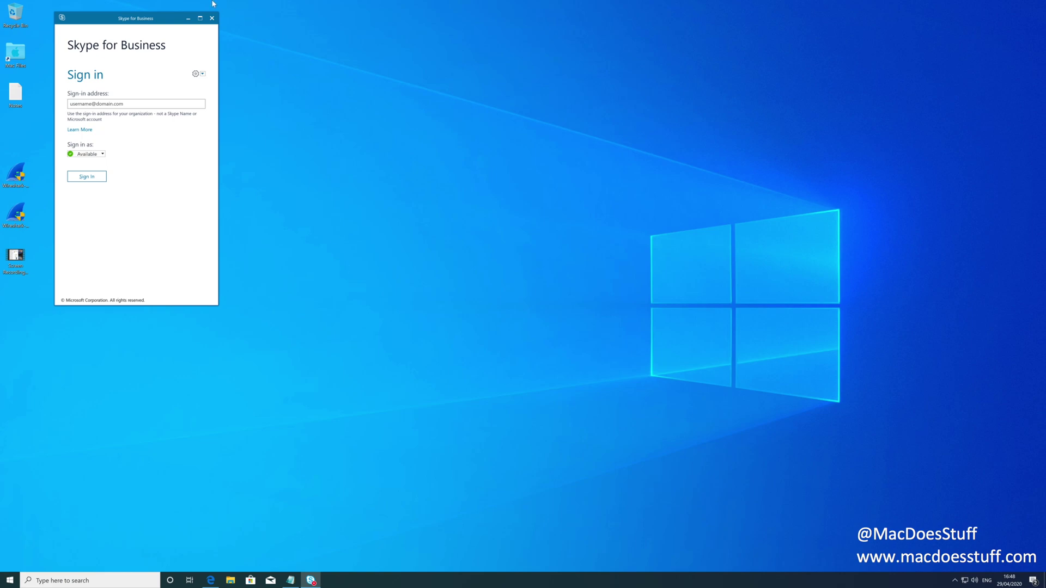
# - Revert the VM to a clean desktop and confirm searching 'word' only finds WordPad
pyautogui.moveTo(212, 1)
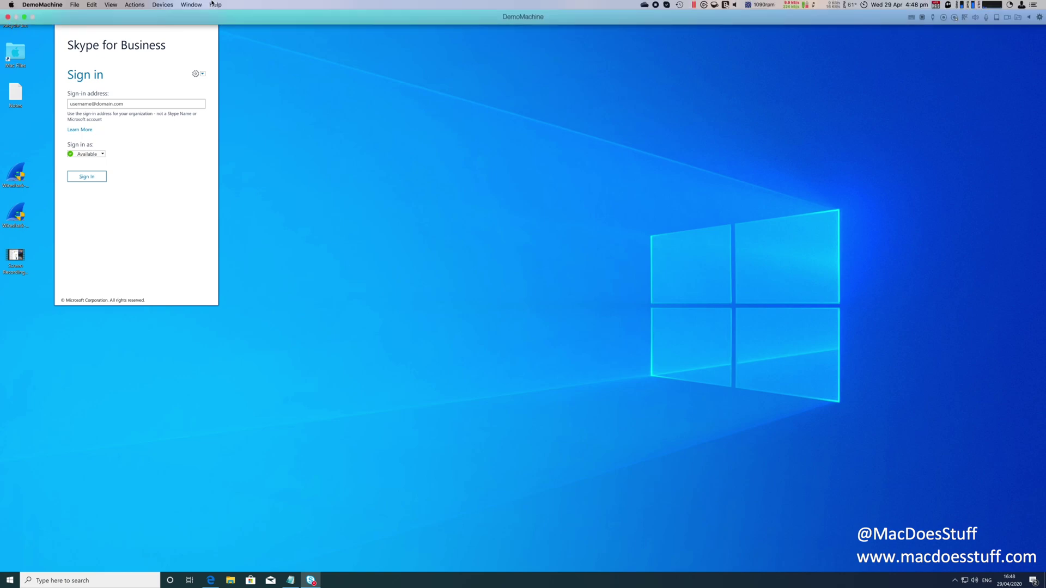
pyautogui.click(140, 5)
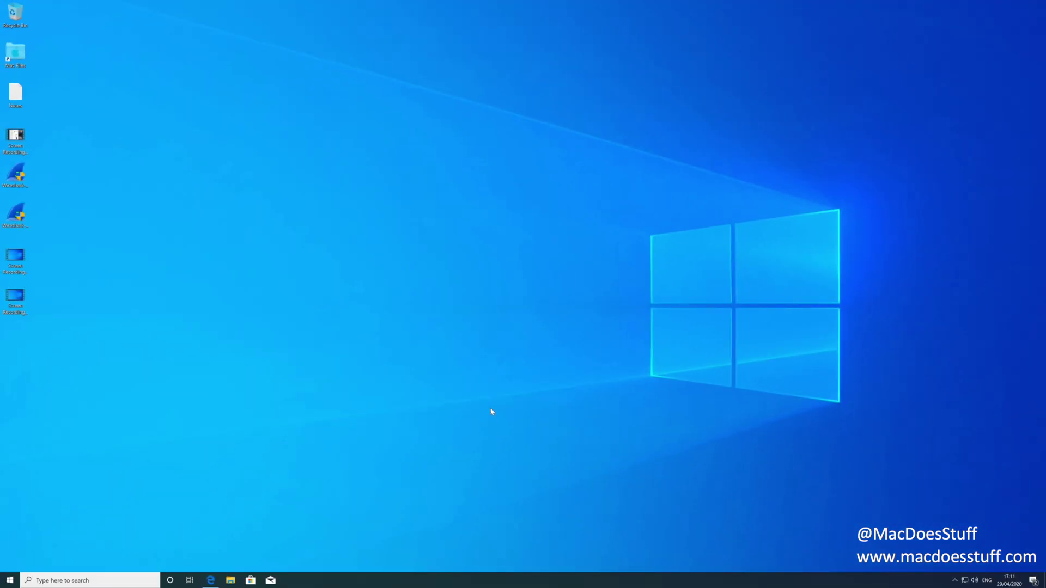
pyautogui.press('super')
pyautogui.write('word')
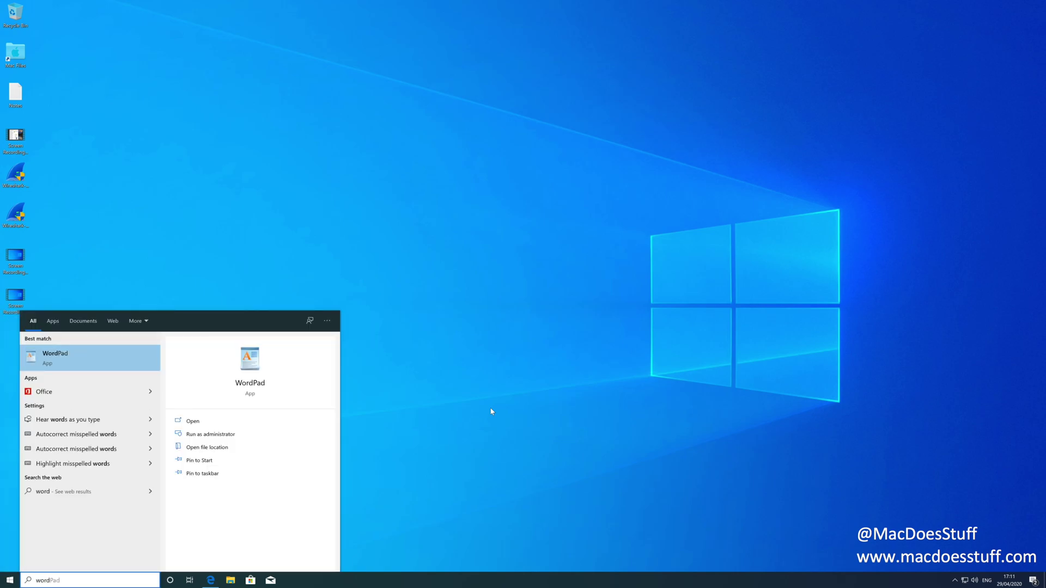
pyautogui.press('Return')
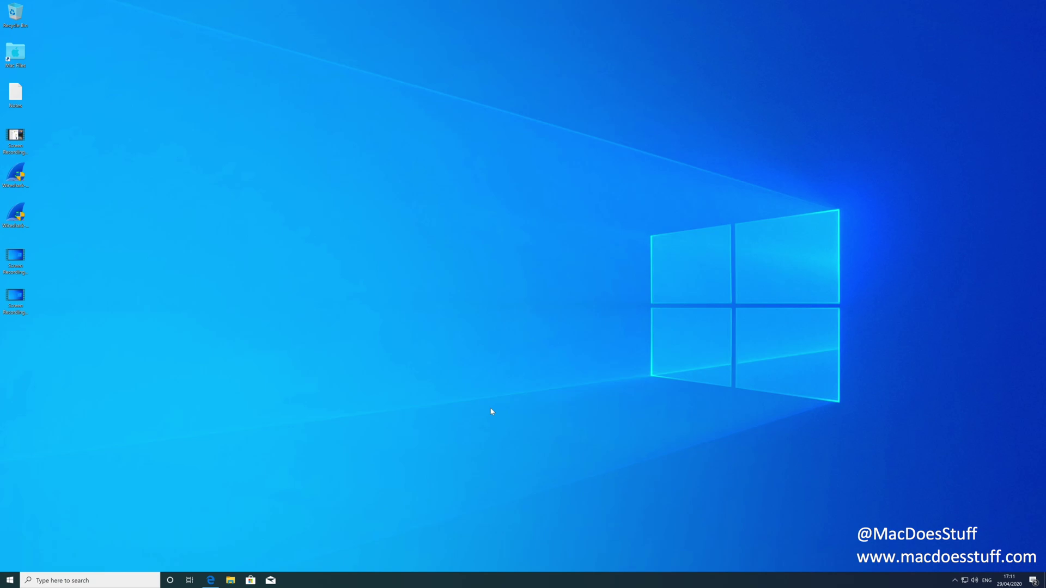
pyautogui.click(211, 579)
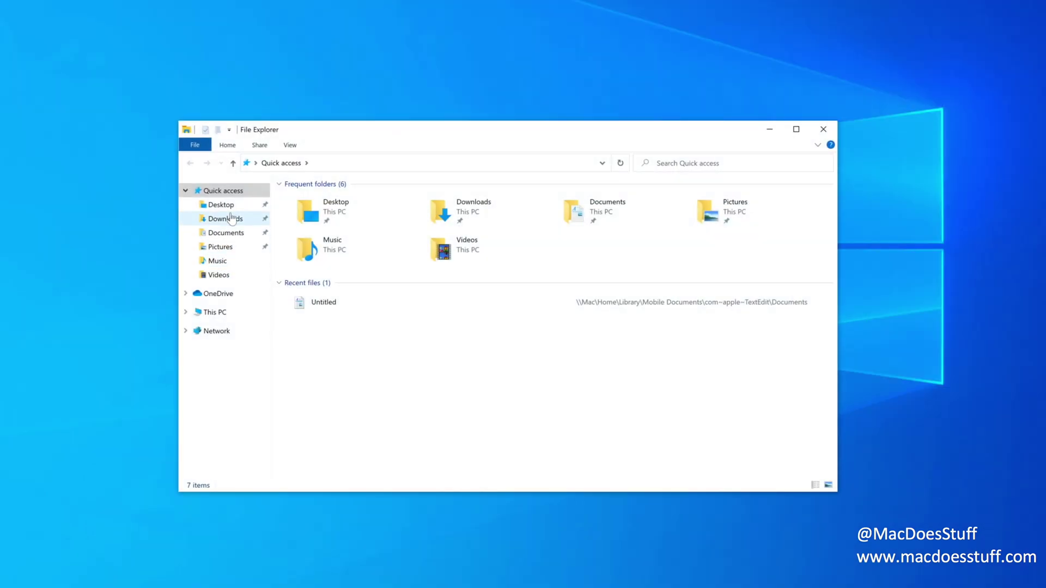
pyautogui.click(225, 218)
pyautogui.doubleClick(329, 218)
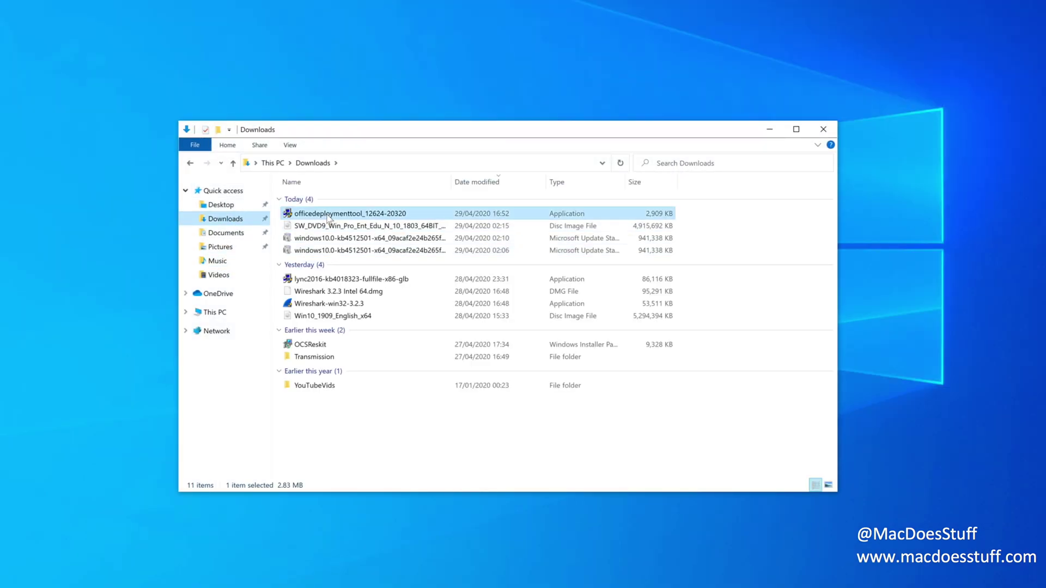
# - Approve administrator rights and accept the Microsoft Software License Terms
pyautogui.click(428, 404)
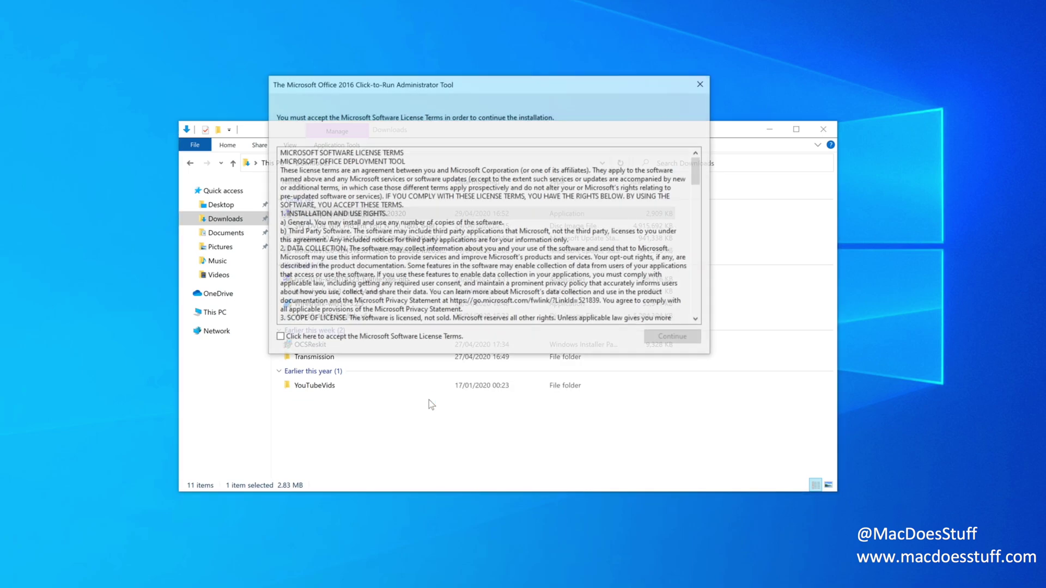
pyautogui.click(414, 339)
pyautogui.click(681, 341)
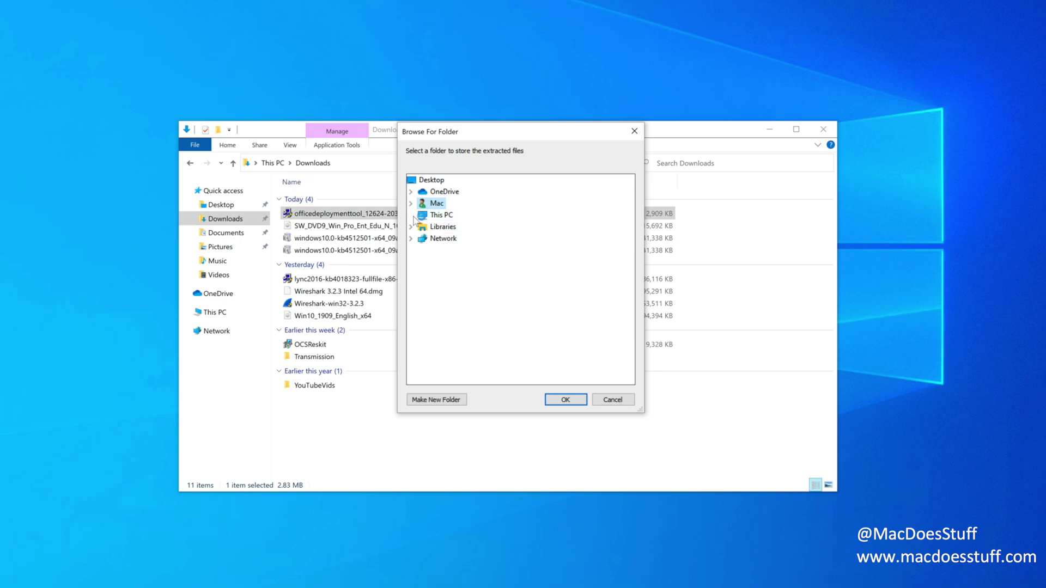
# - Extract the tool's files into a new folder named ODT on Local Disk (C:)
pyautogui.click(412, 215)
pyautogui.click(463, 309)
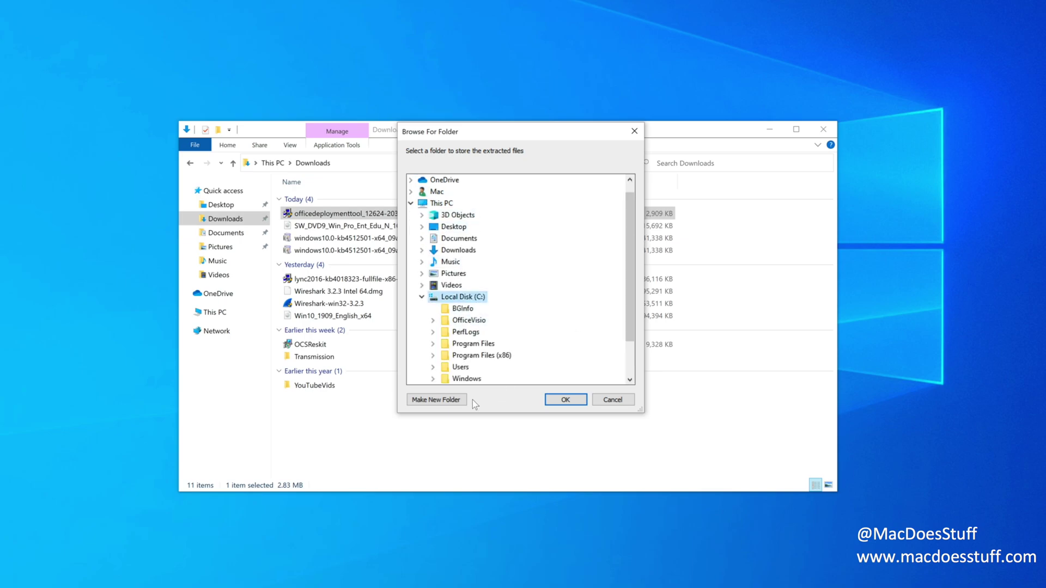
pyautogui.click(453, 402)
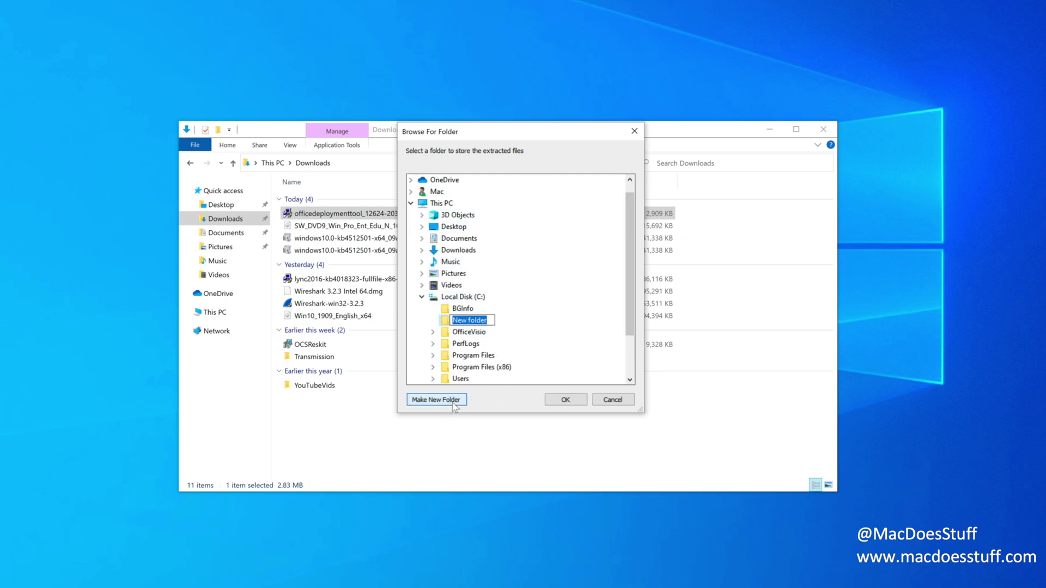
pyautogui.write('ODT')
pyautogui.press('Return')
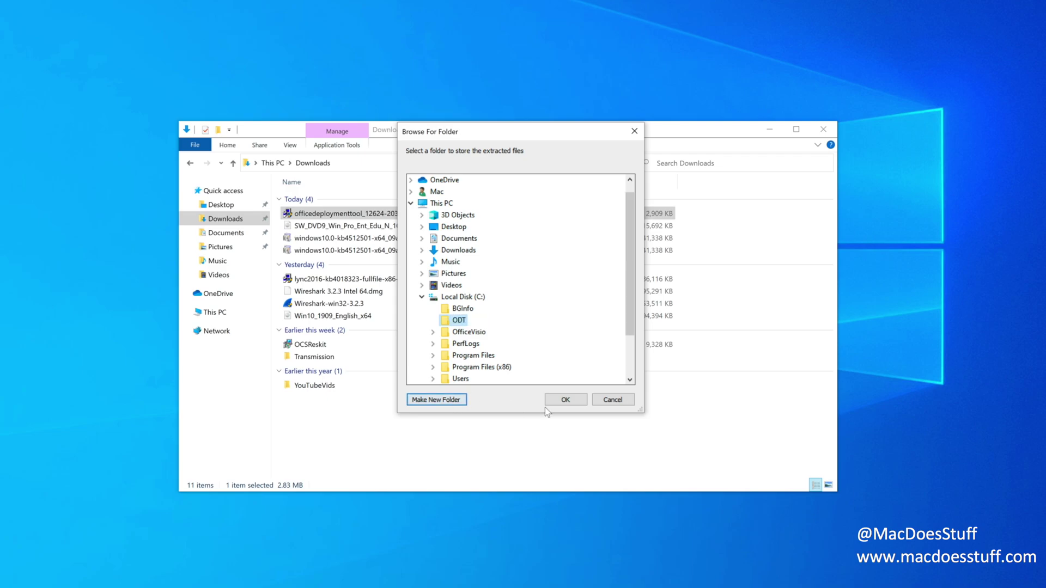
pyautogui.click(553, 401)
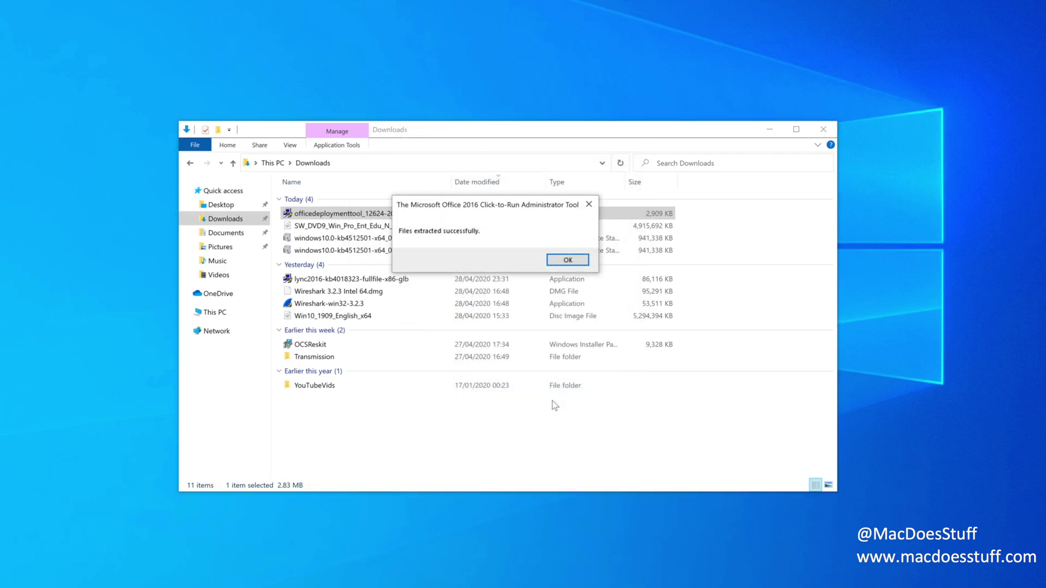
pyautogui.click(552, 261)
pyautogui.click(213, 316)
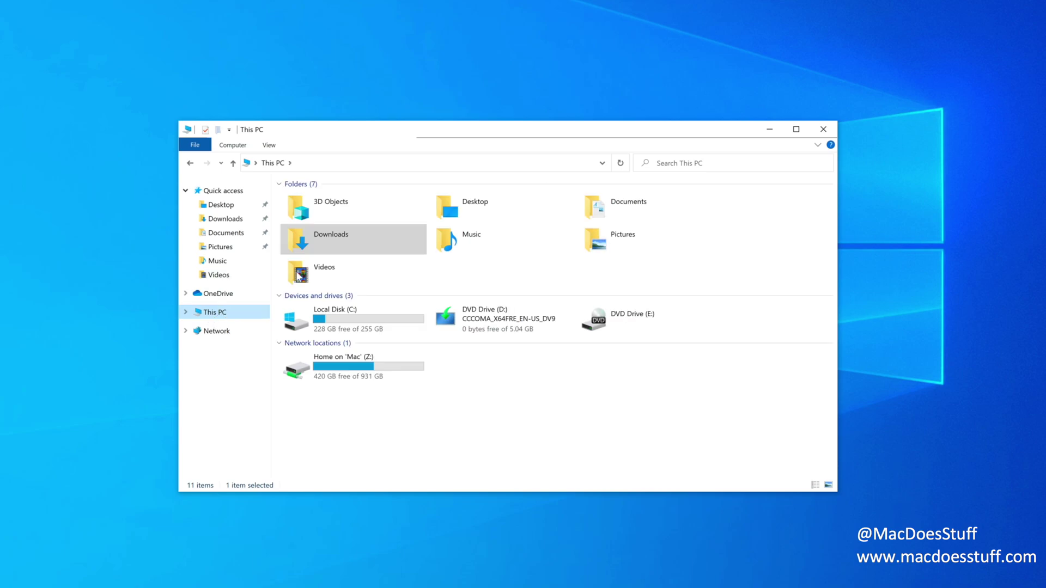
# - Open C:\ODT and duplicate the configuration-Office365-x86 file
pyautogui.doubleClick(332, 313)
pyautogui.doubleClick(305, 212)
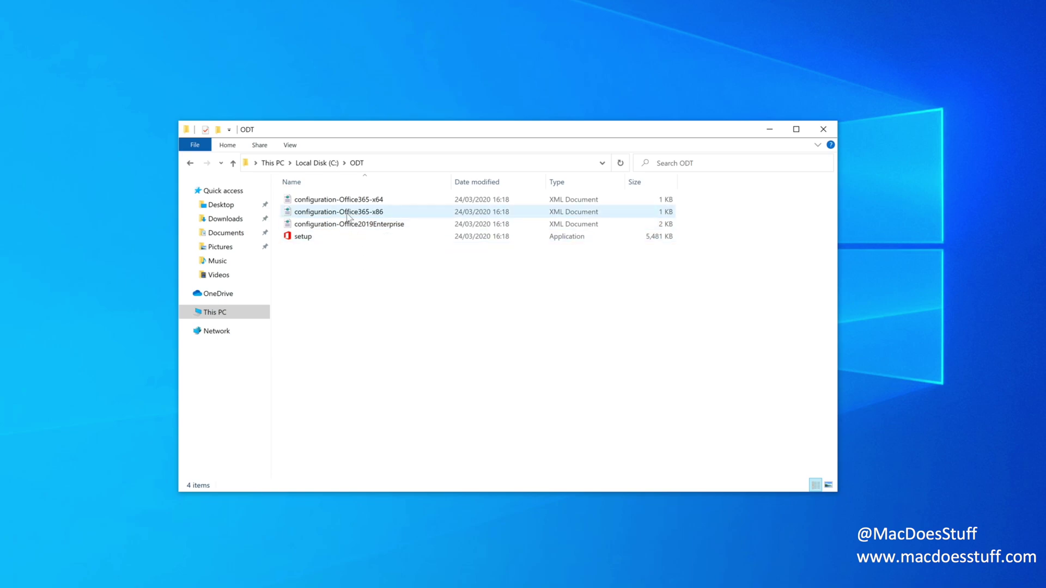
pyautogui.click(347, 217)
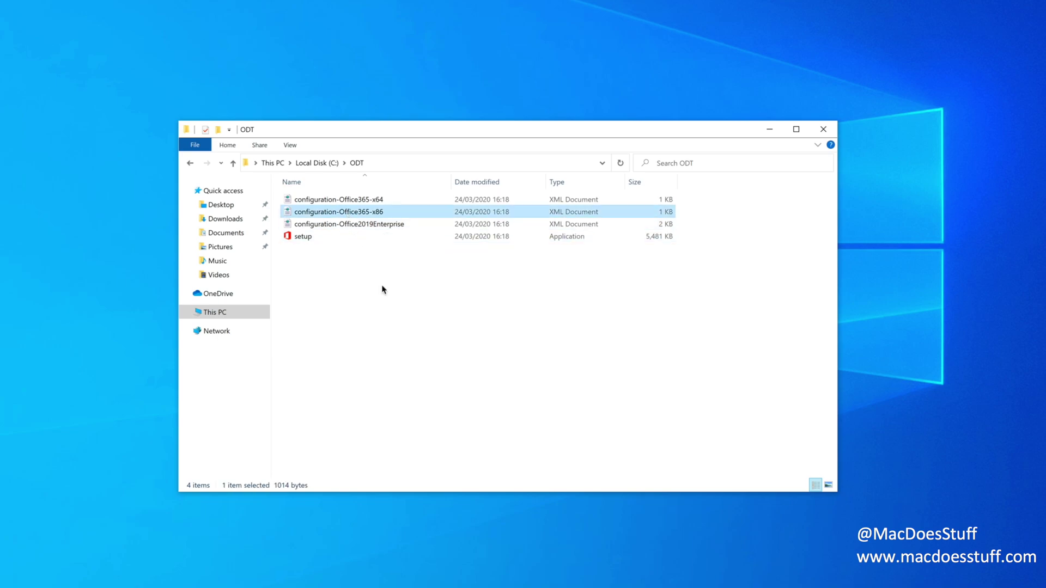
pyautogui.hotkey('ctrl', 'c')
pyautogui.hotkey('ctrl', 'v')
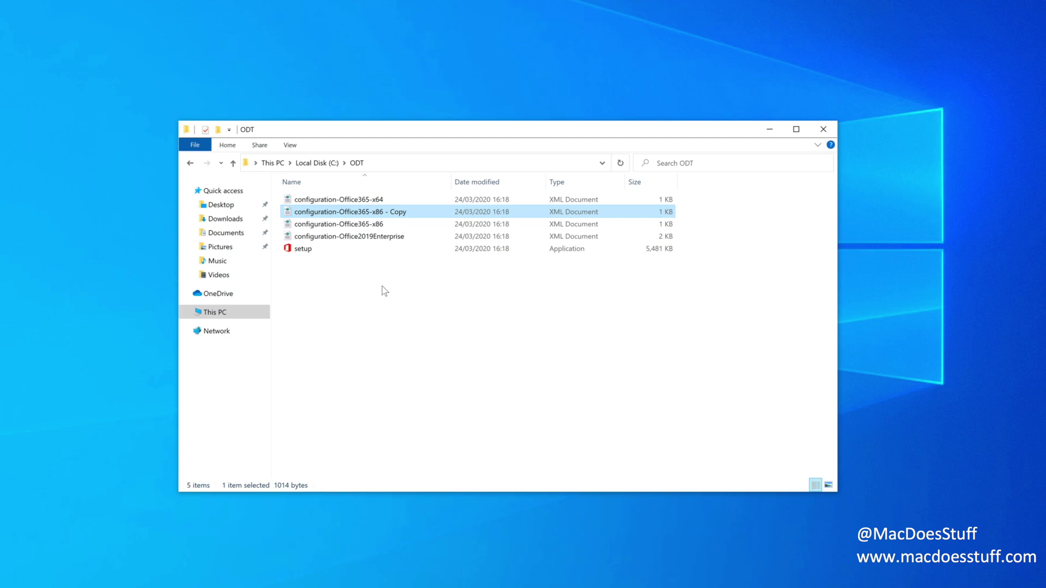
# - Rename the copied configuration file to 'This'
pyautogui.rightClick(371, 213)
pyautogui.click(430, 463)
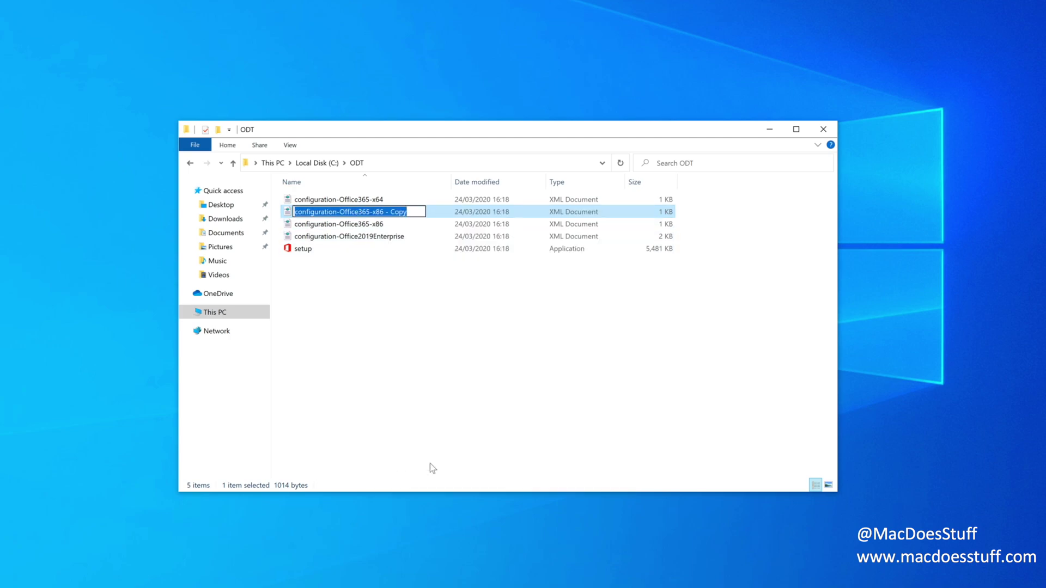
pyautogui.write('This')
pyautogui.press('Return')
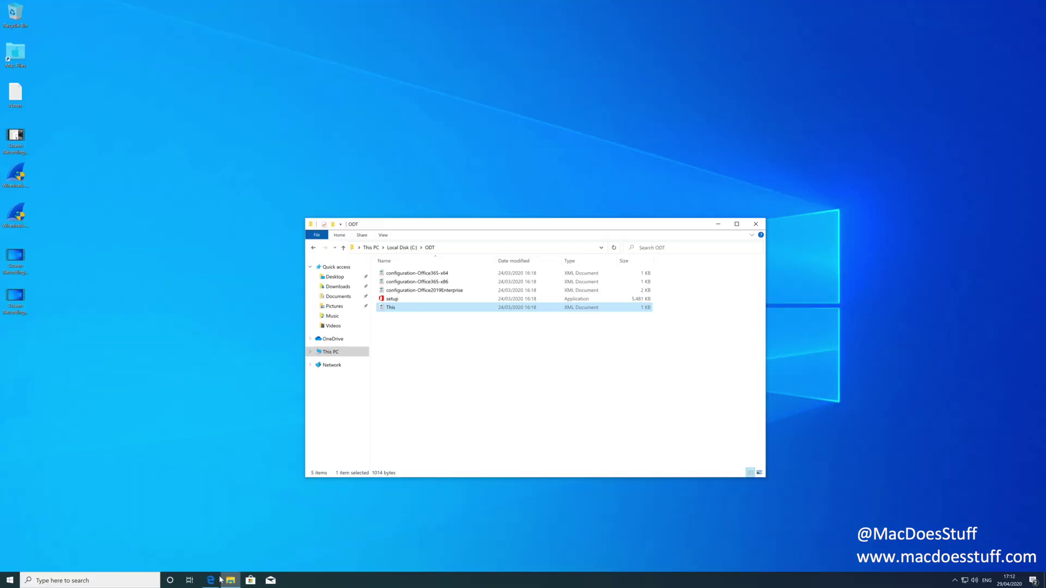
# - In Edge, scroll the Microsoft 365 Apps Update history to the Version 1808 builds, then minimize
pyautogui.click(219, 580)
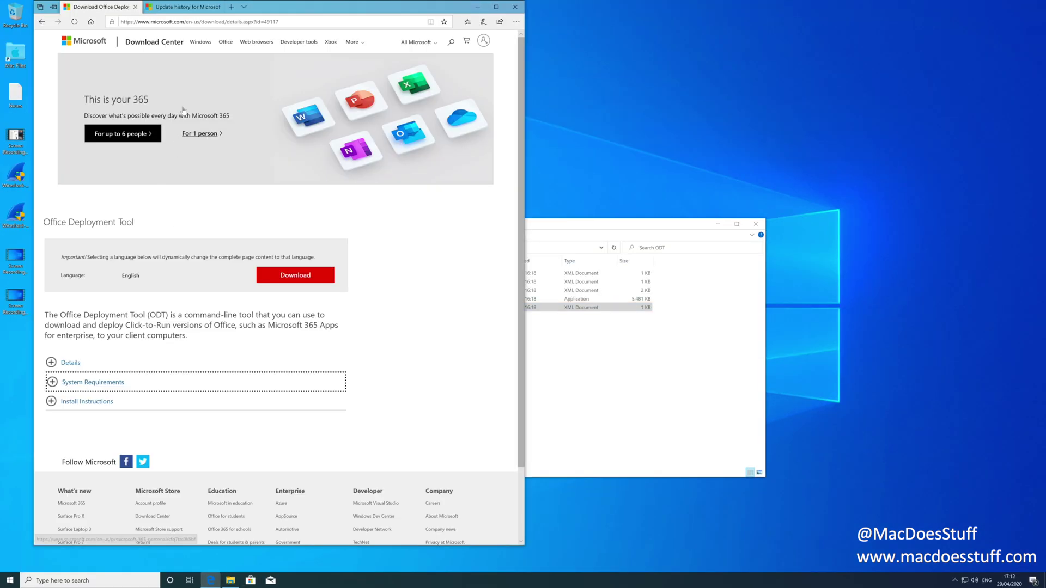
pyautogui.click(194, 8)
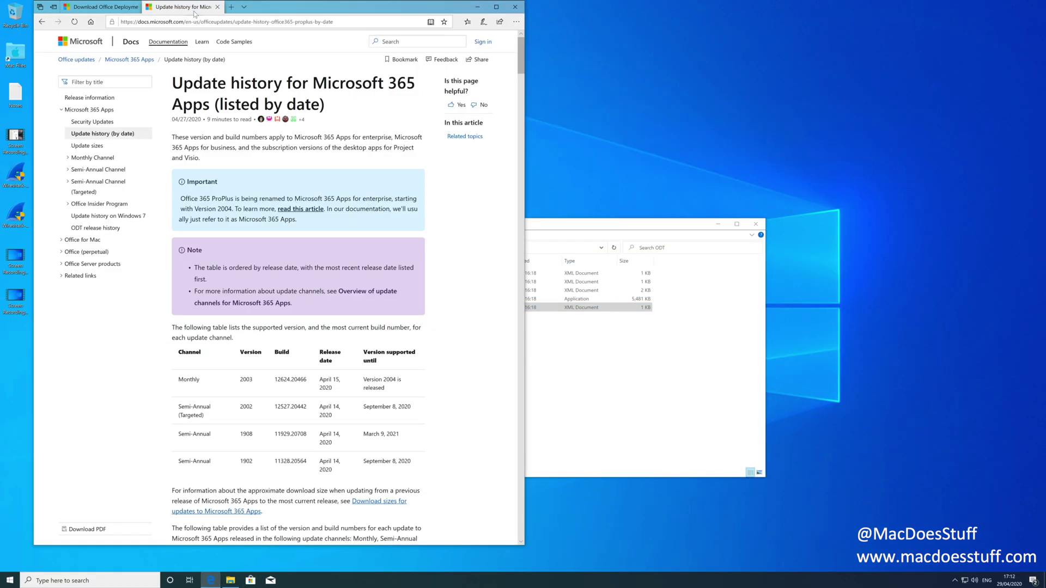
pyautogui.scroll(-9, 296, 361)
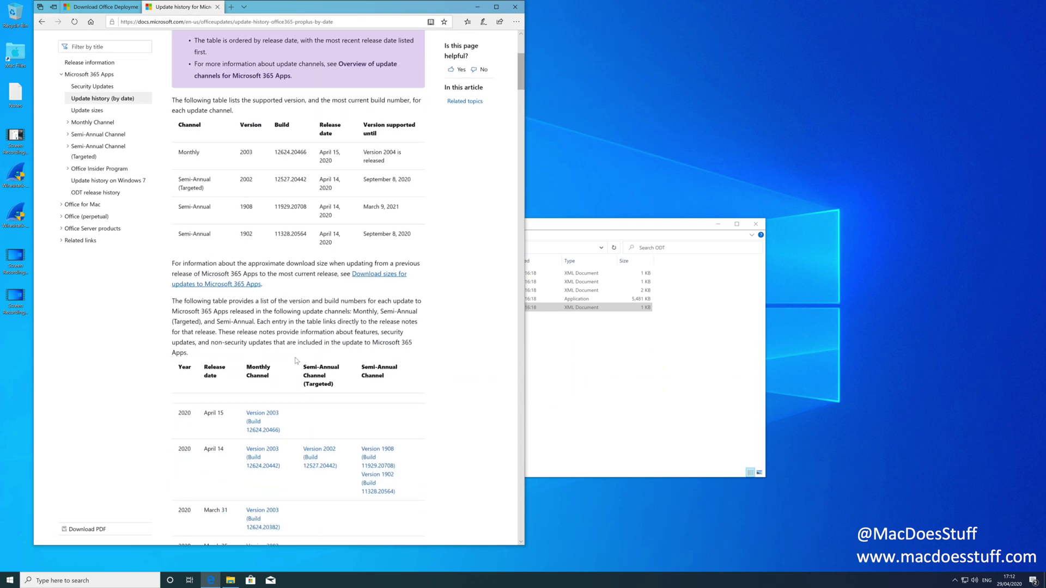
pyautogui.scroll(-15, 296, 361)
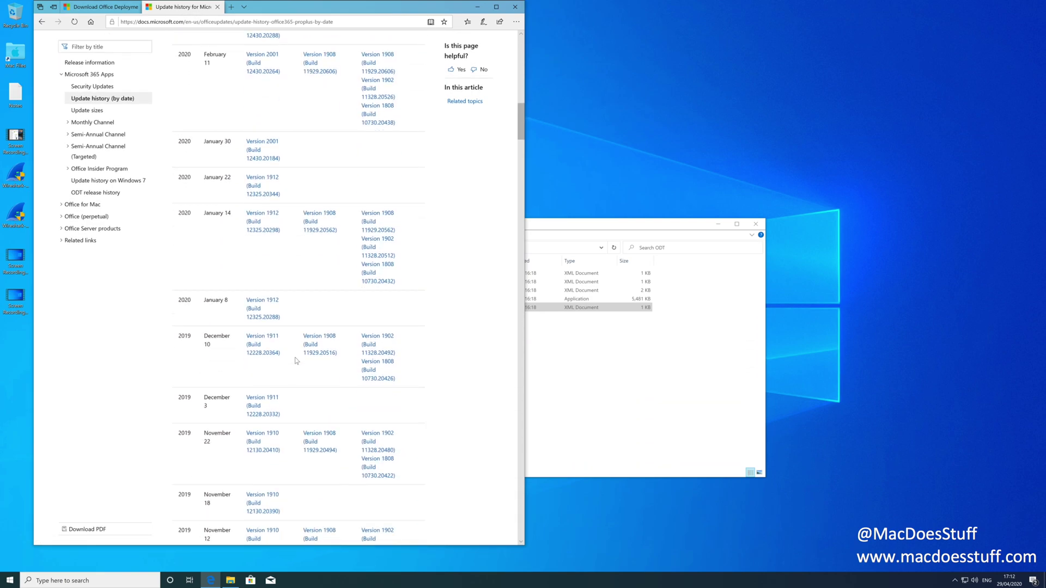
pyautogui.scroll(-4, 296, 361)
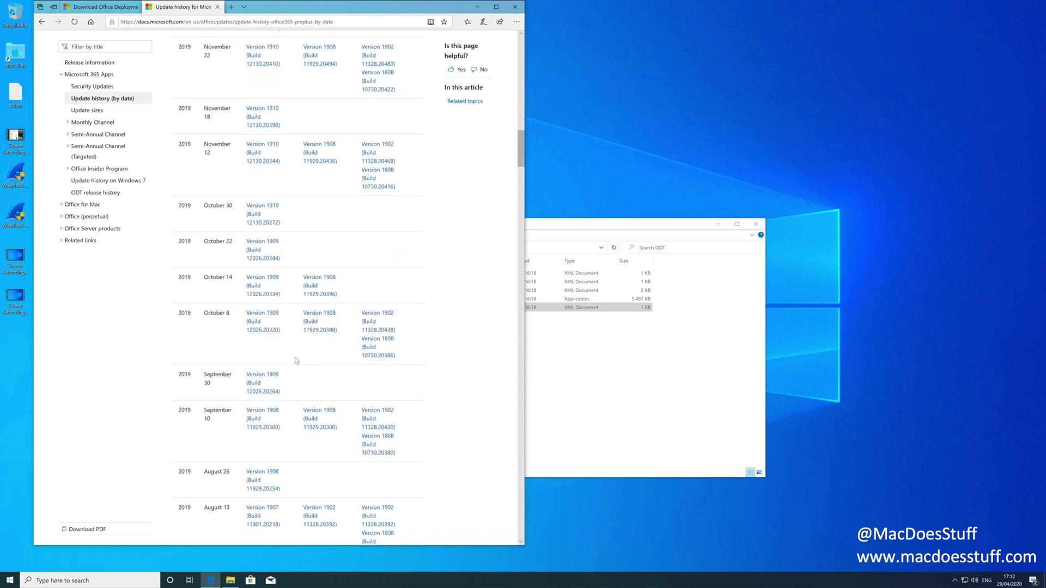
pyautogui.click(477, 7)
# - Open This.xml in Notepad and copy the Channel="Broad" Version line from the notes
pyautogui.click(476, 399)
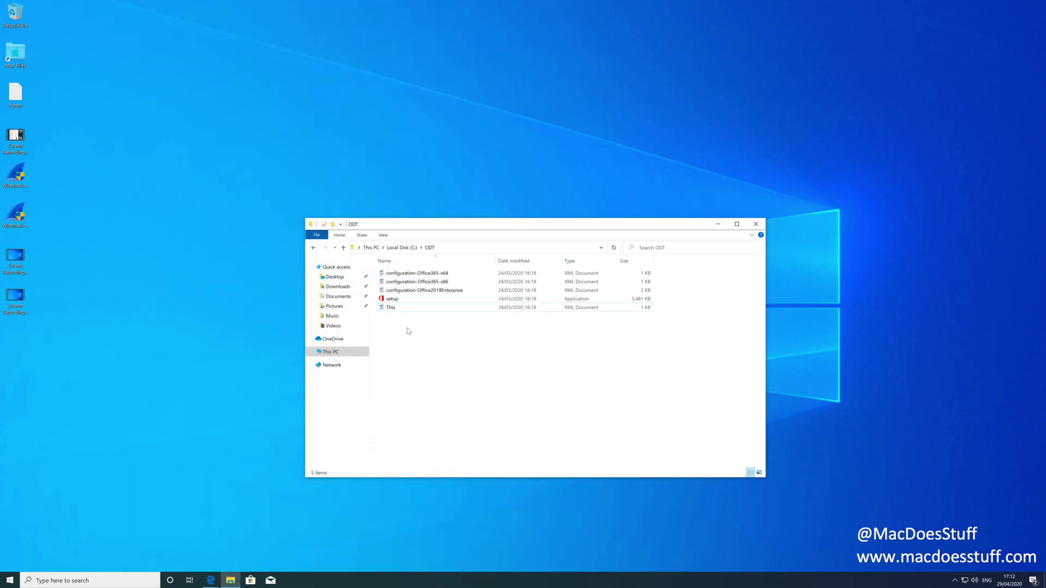
pyautogui.rightClick(399, 310)
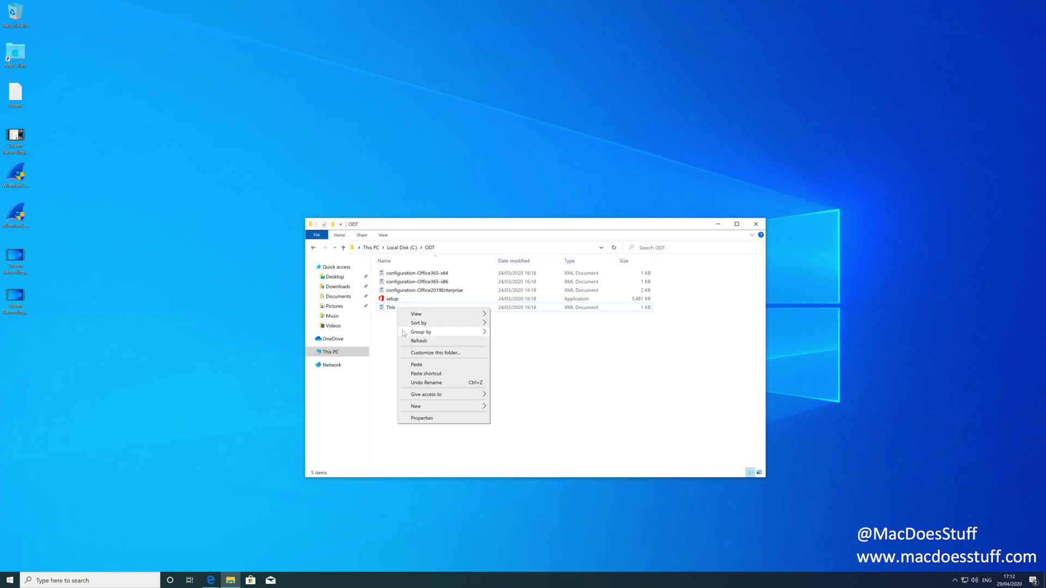
pyautogui.click(390, 308)
pyautogui.rightClick(390, 309)
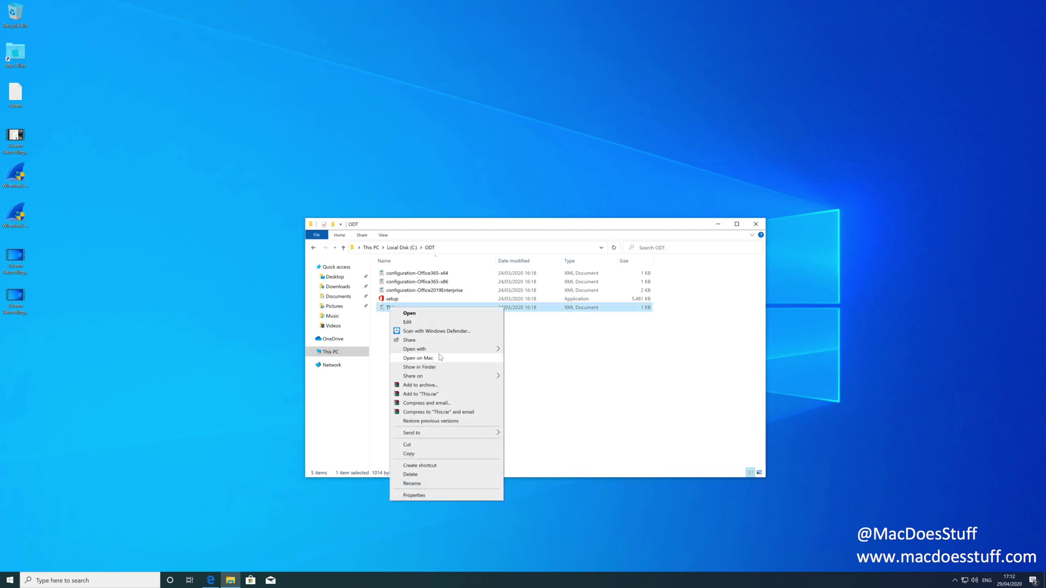
pyautogui.moveTo(467, 355)
pyautogui.click(525, 358)
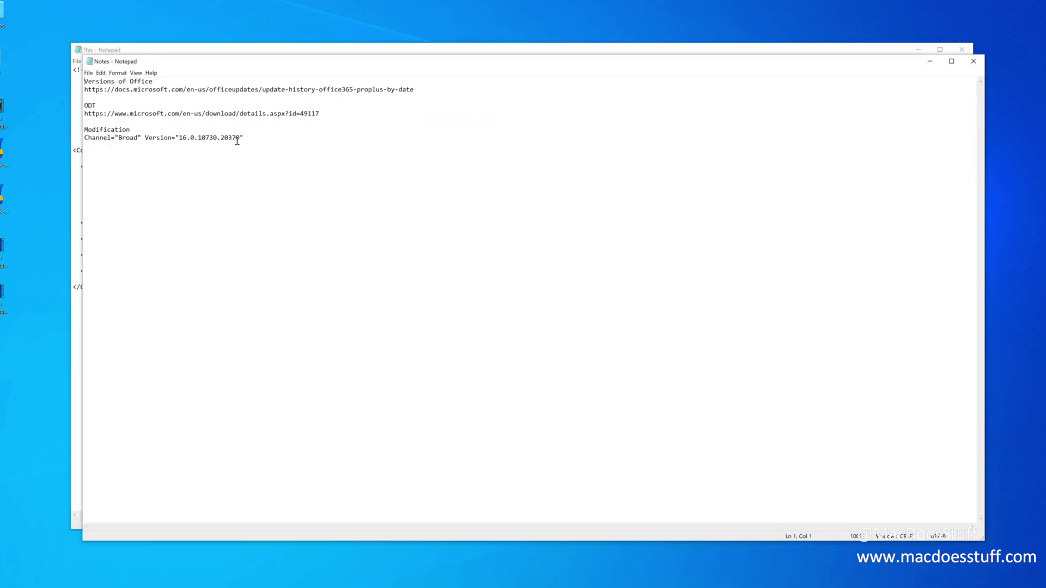
pyautogui.moveTo(248, 139); pyautogui.dragTo(79, 135)
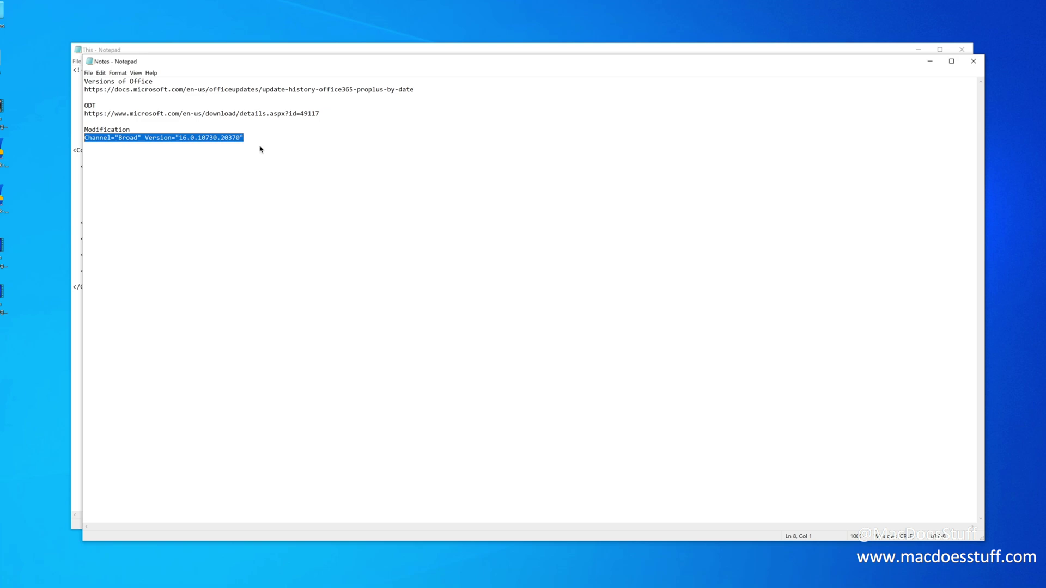
pyautogui.click(974, 61)
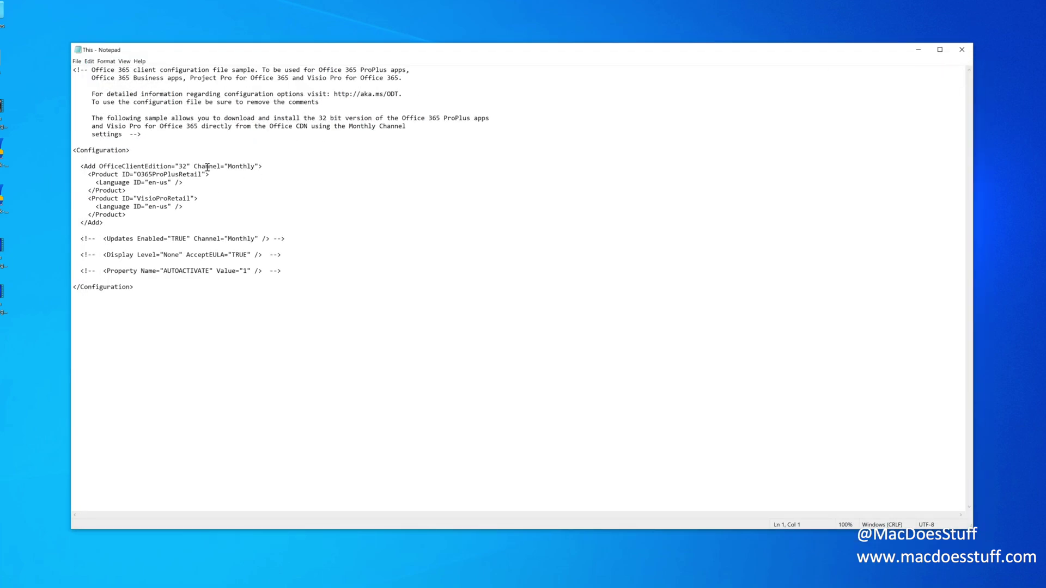
# - Change Channel to Broad, version 16.0.10730.20370, delete VisioProRetail, and save This.xml
pyautogui.moveTo(195, 167); pyautogui.dragTo(260, 168)
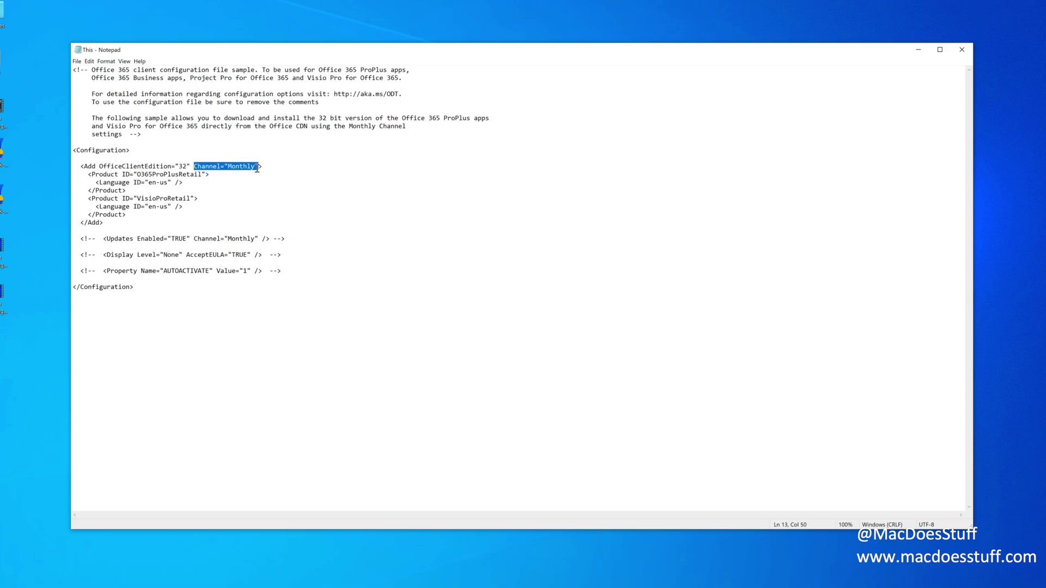
pyautogui.hotkey('ctrl', 'v')
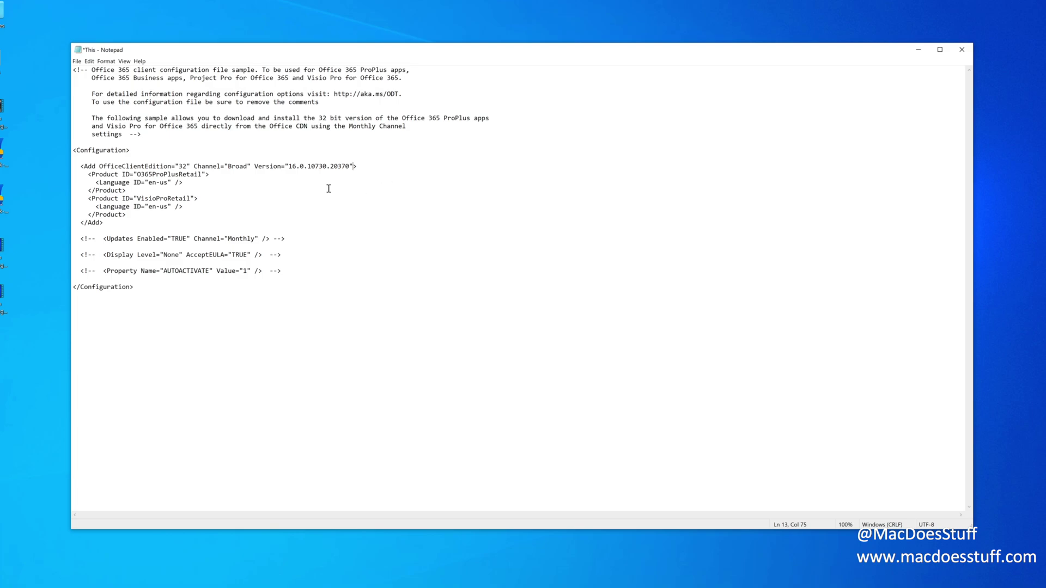
pyautogui.moveTo(131, 215); pyautogui.dragTo(62, 215)
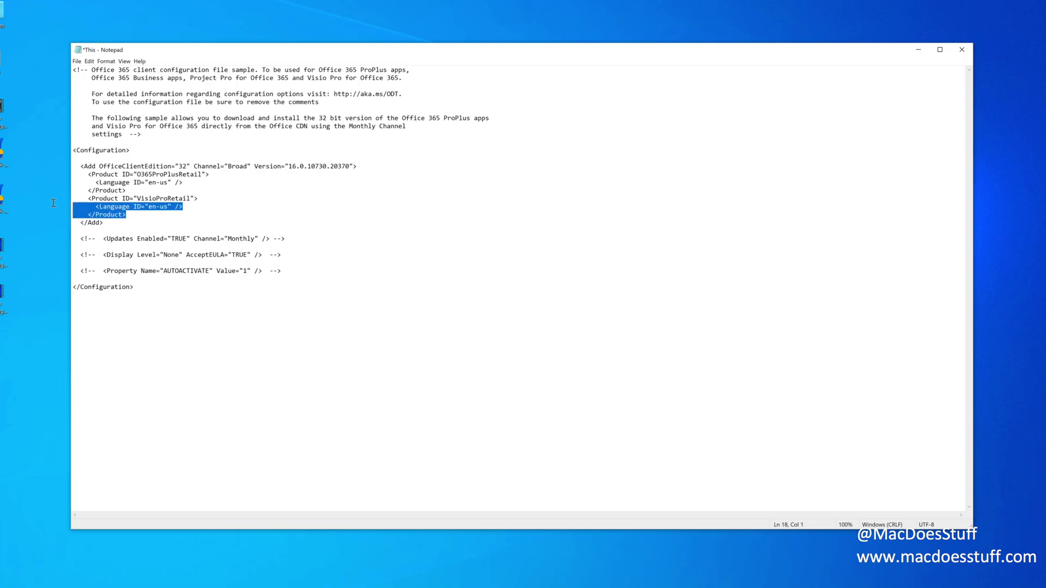
pyautogui.moveTo(53, 203); pyautogui.dragTo(52, 200)
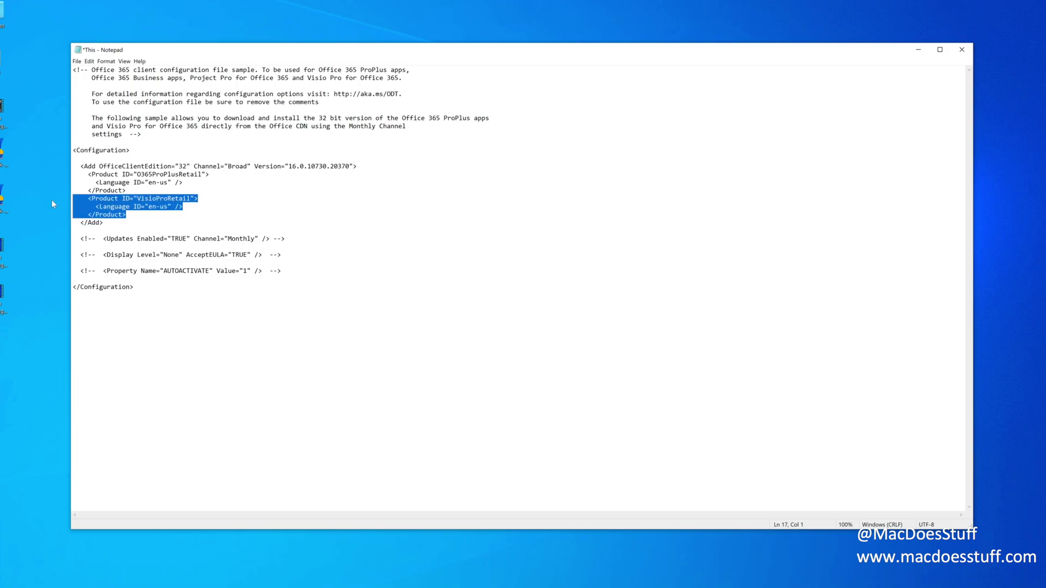
pyautogui.press('Delete')
pyautogui.hotkey('ctrl', 's')
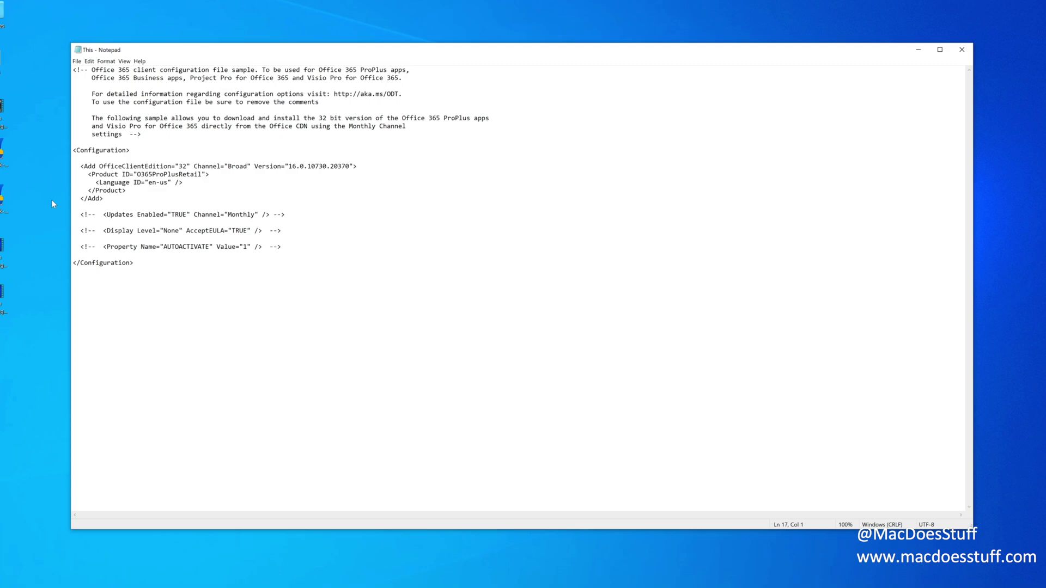
pyautogui.click(962, 50)
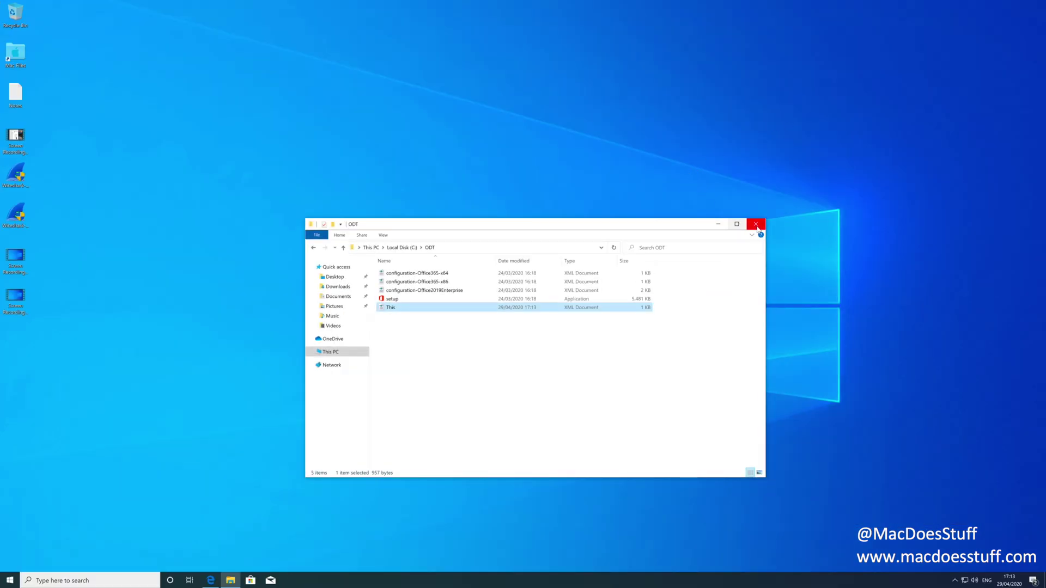
# - Close Explorer and open Command Prompt as administrator
pyautogui.click(755, 225)
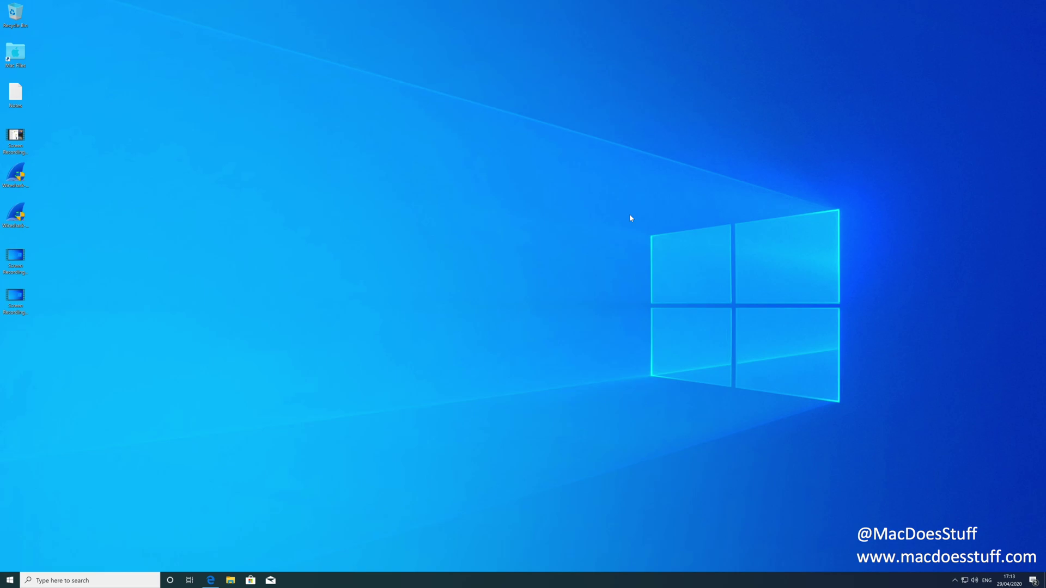
pyautogui.press('super')
pyautogui.write('command')
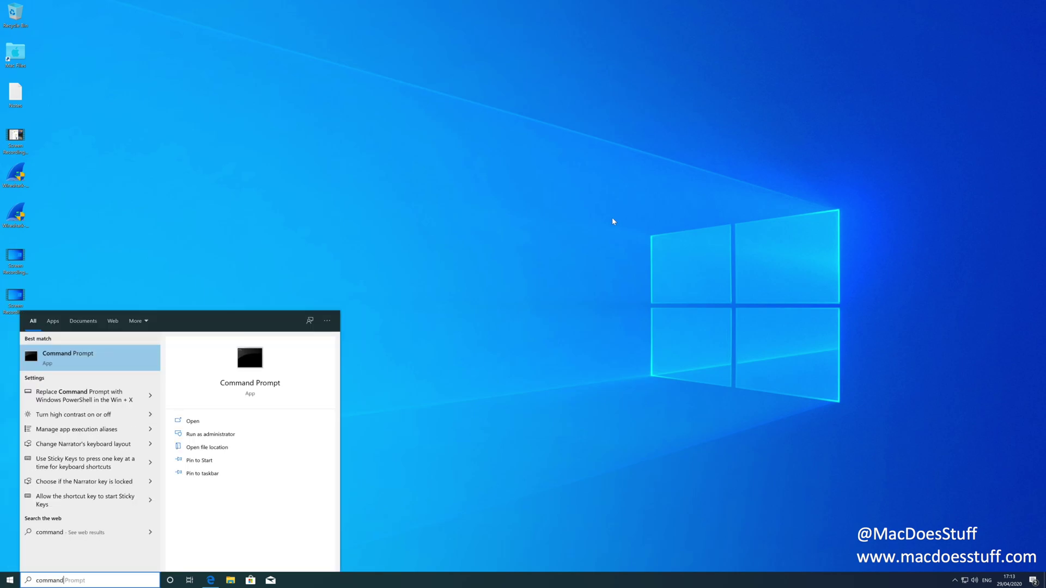
pyautogui.rightClick(107, 362)
pyautogui.click(118, 366)
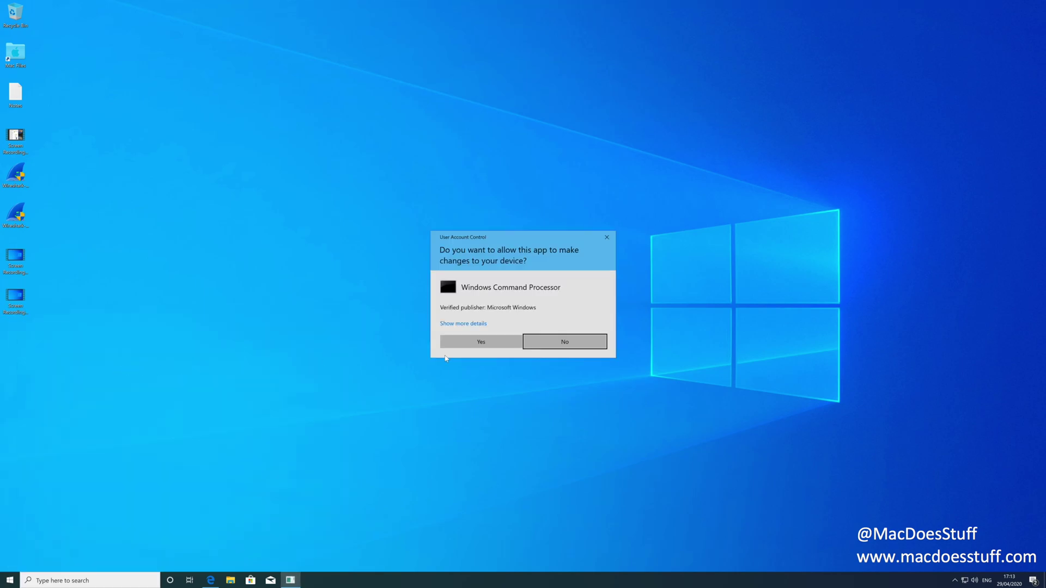
pyautogui.click(464, 340)
# - Change to C:\ODT with cd \odt and list its files with dir
pyautogui.write('cd \\odt')
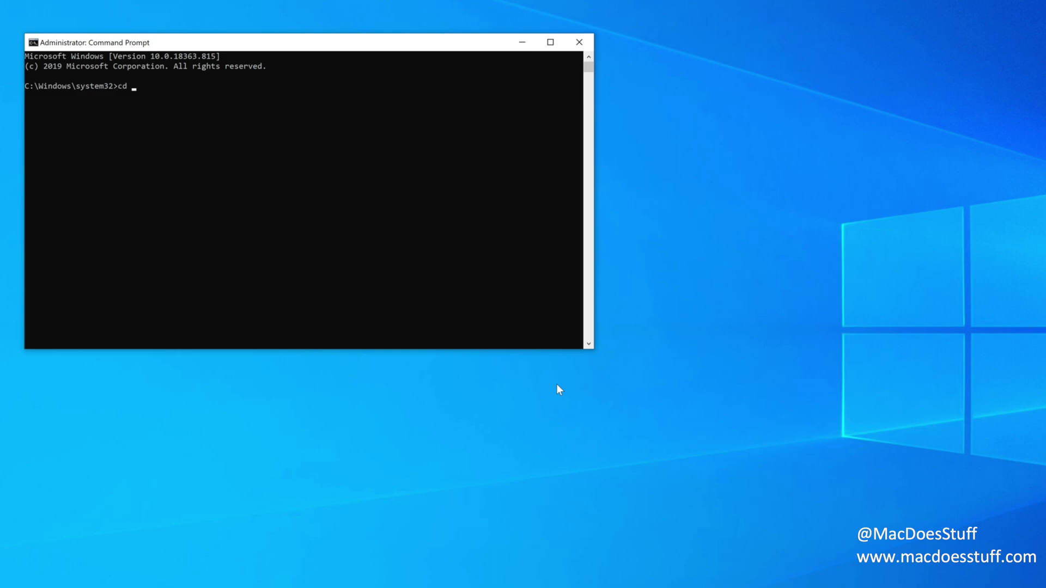
pyautogui.press('Return')
pyautogui.write('dir')
pyautogui.press('Return')
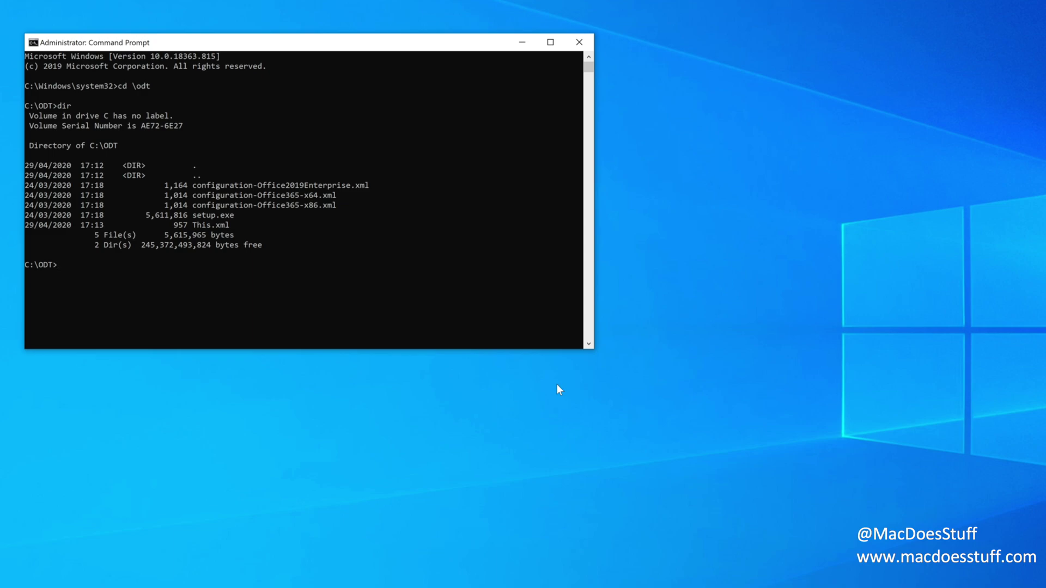
# - Run setup /download This.xml to start the Office download
pyautogui.write('setup /download Thus.xml')
pyautogui.press('BackSpace')
pyautogui.press('BackSpace')
pyautogui.press('BackSpace')
pyautogui.press('BackSpace')
pyautogui.press('BackSpace')
pyautogui.press('BackSpace')
pyautogui.write('is.xml')
pyautogui.press('Return')
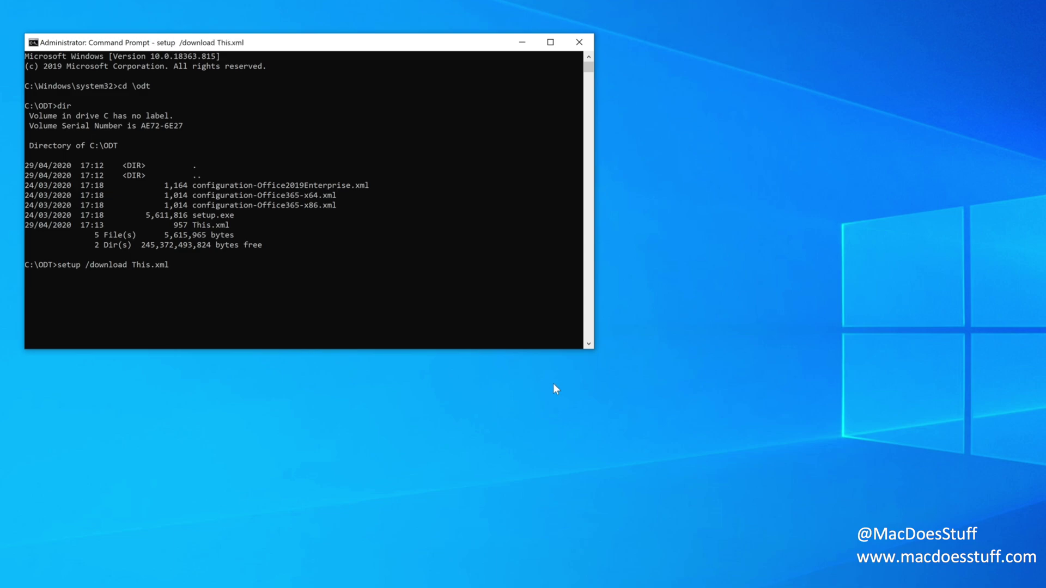
# - Check the Ethernet graph in Task Manager's Performance view to confirm the download finished, then close it
pyautogui.rightClick(490, 587)
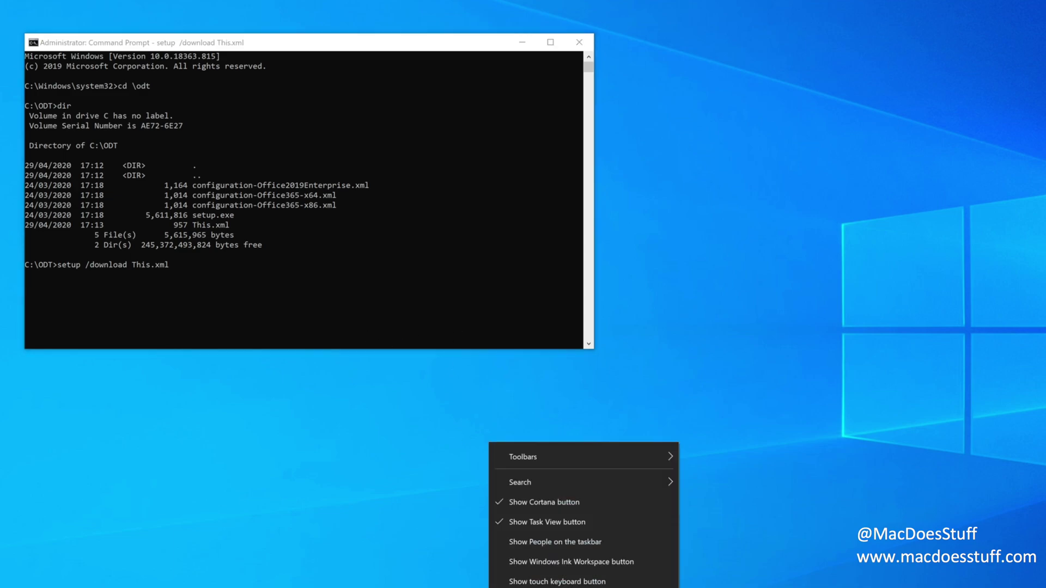
pyautogui.click(523, 587)
pyautogui.moveTo(146, 69); pyautogui.dragTo(344, 55)
pyautogui.click(278, 261)
pyautogui.click(301, 83)
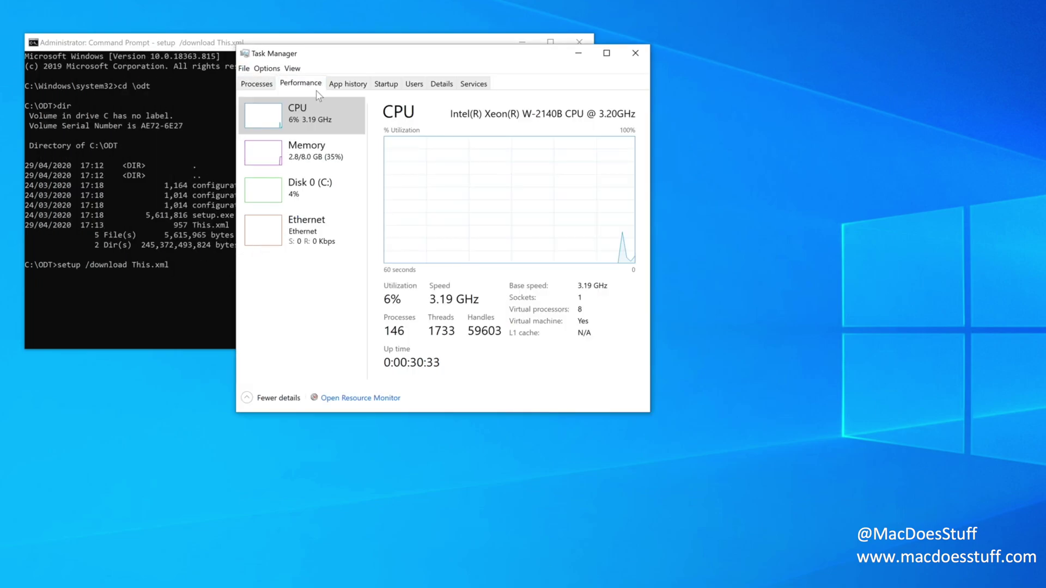
pyautogui.click(302, 229)
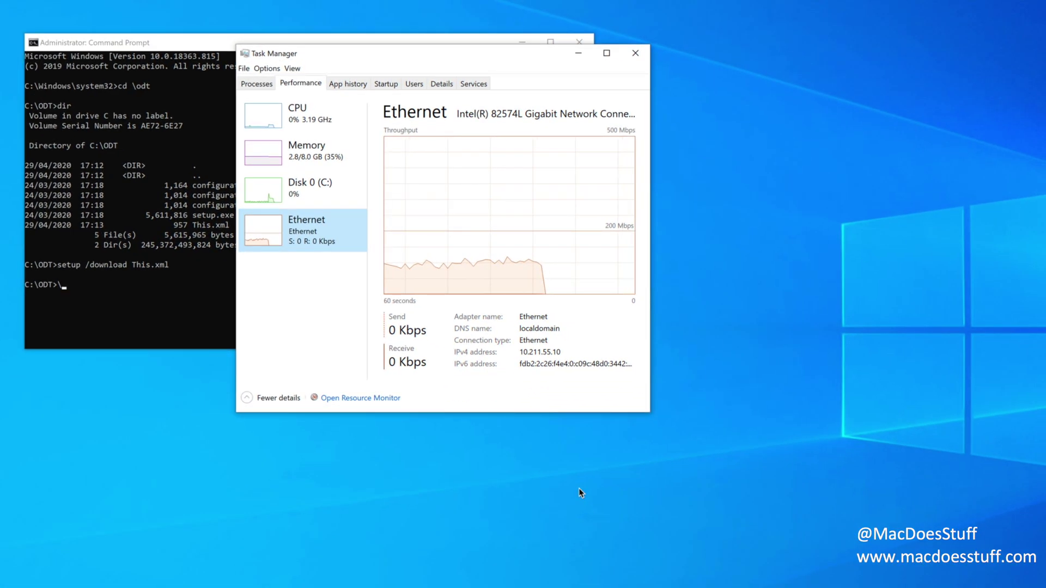
pyautogui.click(635, 55)
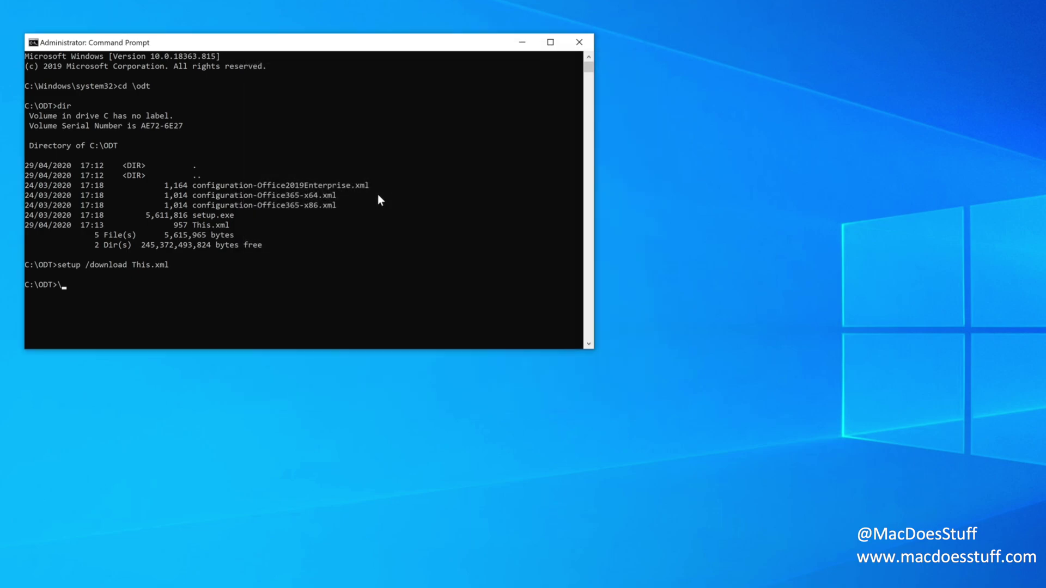
# - Open C:\ODT with 'start .' and confirm the Office folder's properties show 1.77 GB
pyautogui.write('start .')
pyautogui.press('Return')
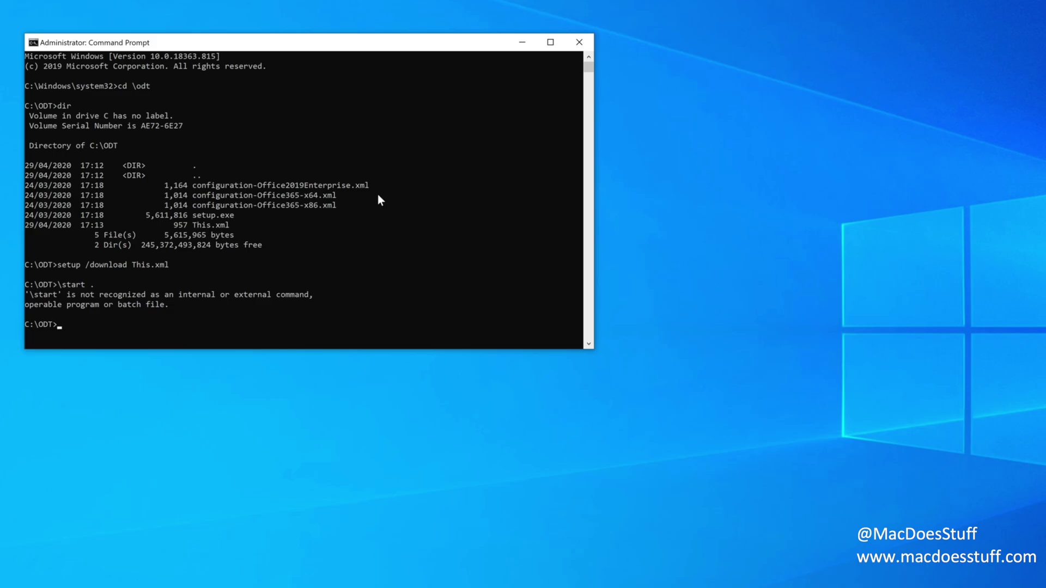
pyautogui.write('start .')
pyautogui.press('Return')
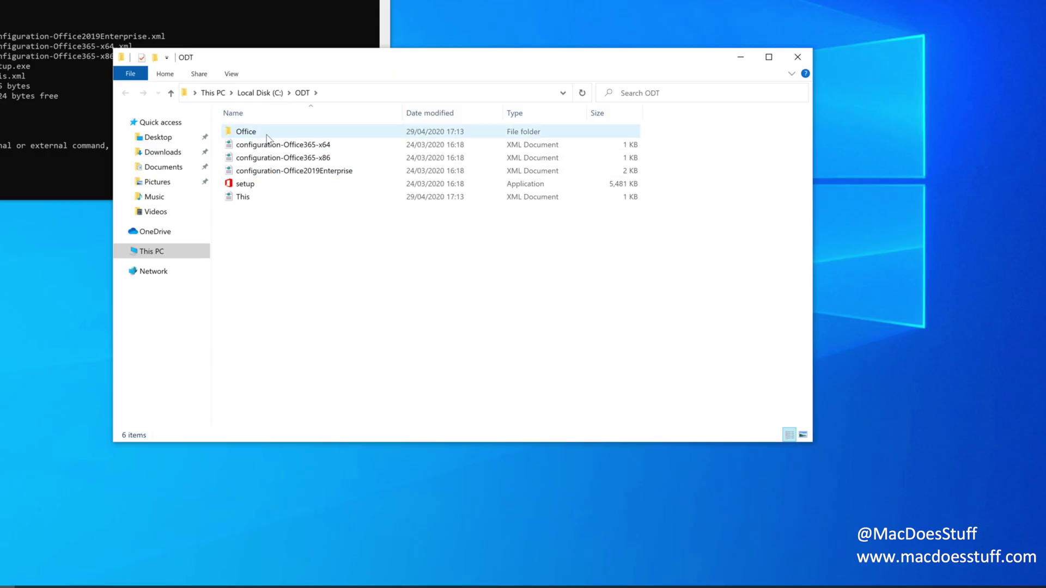
pyautogui.click(267, 133)
pyautogui.hotkey('alt', 'Return')
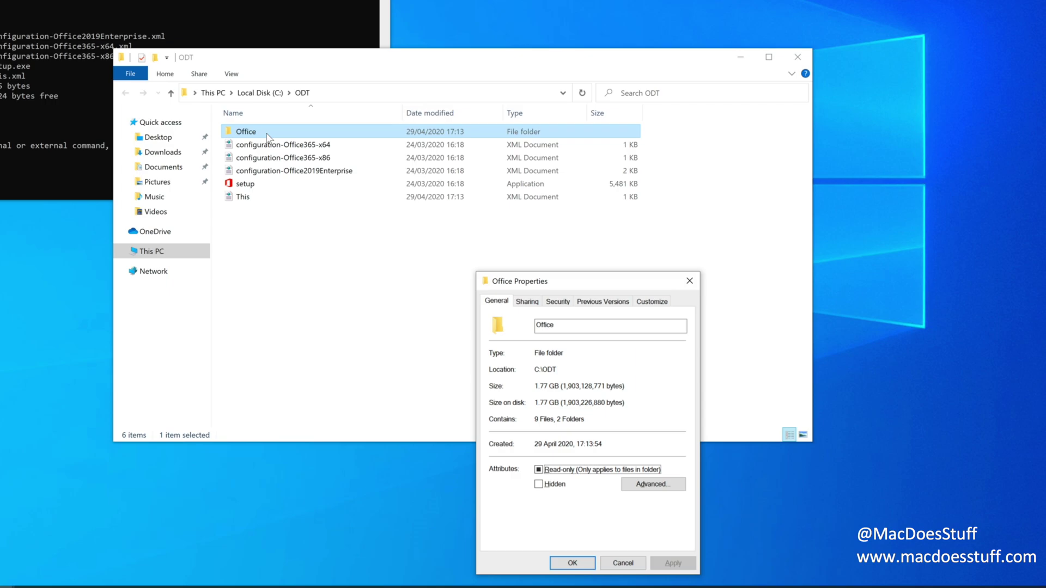
pyautogui.press('Escape')
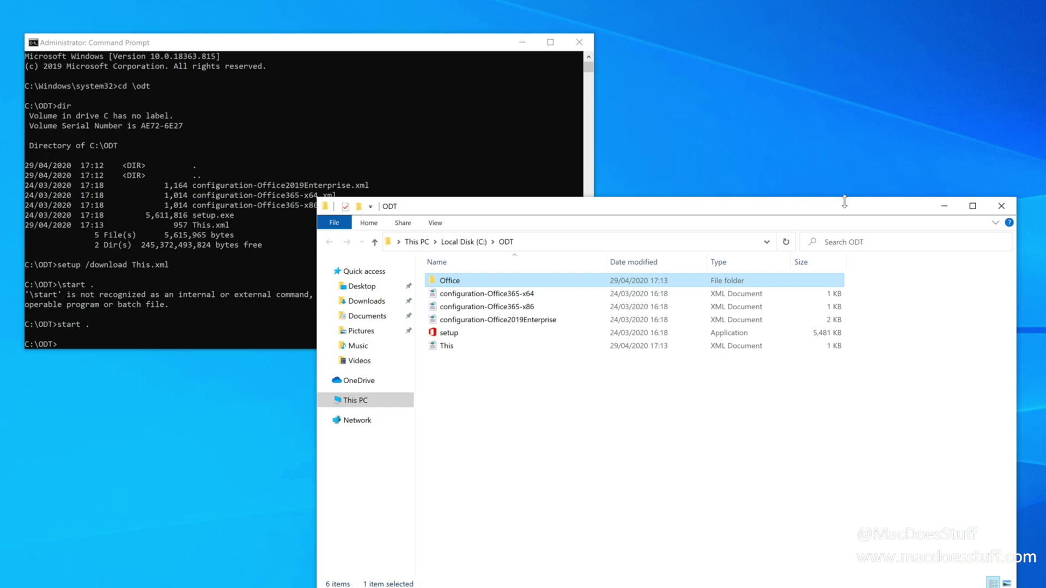
pyautogui.click(1002, 206)
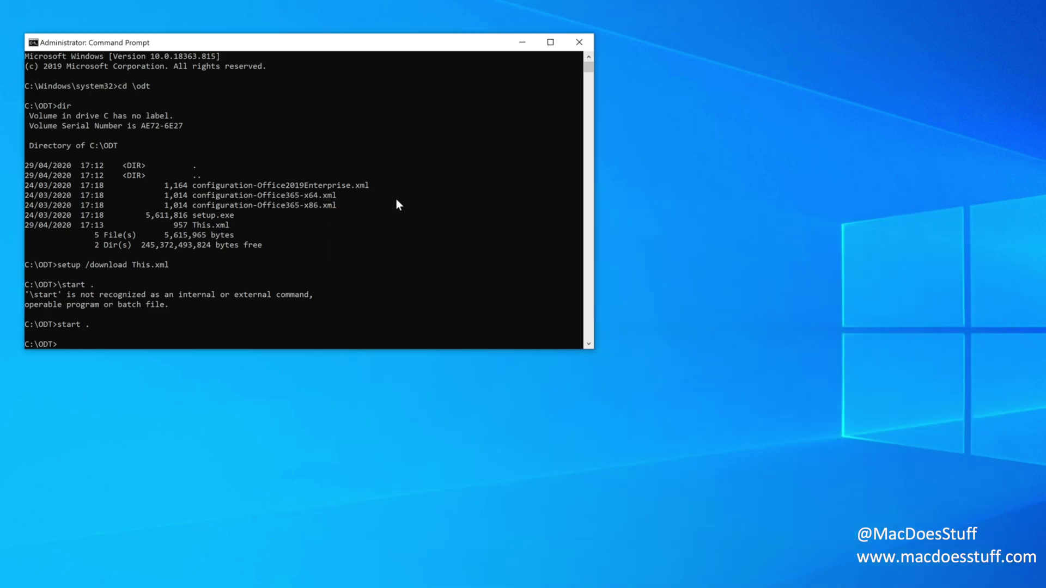
# - Run 'setup /configure This.xml' at the C:\ODT prompt to install Office 32-bit without Visio
pyautogui.press('Return')
pyautogui.press('Return')
pyautogui.write('setup')
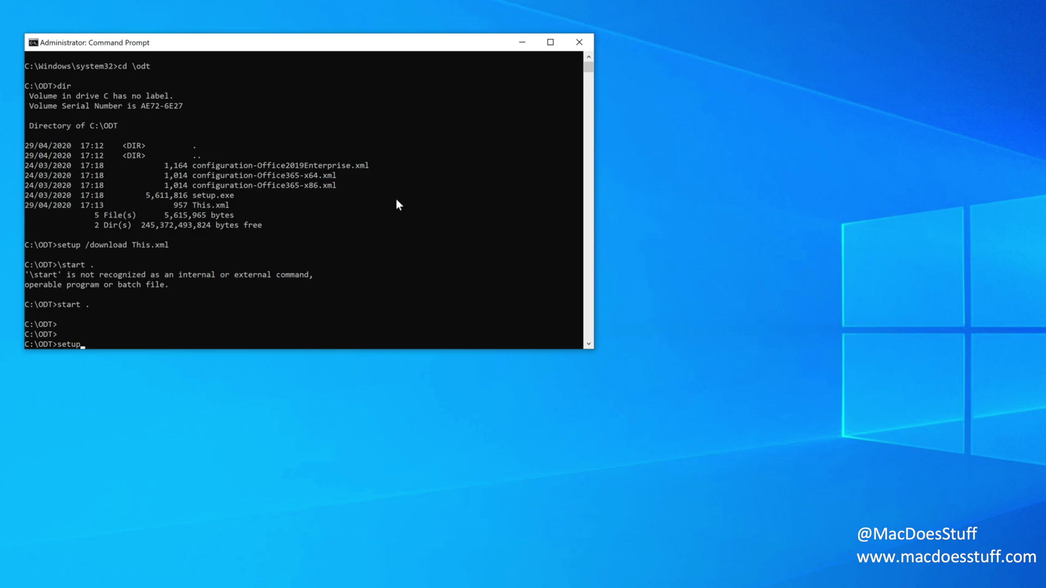
pyautogui.write(' /configure This.xml')
pyautogui.press('Return')
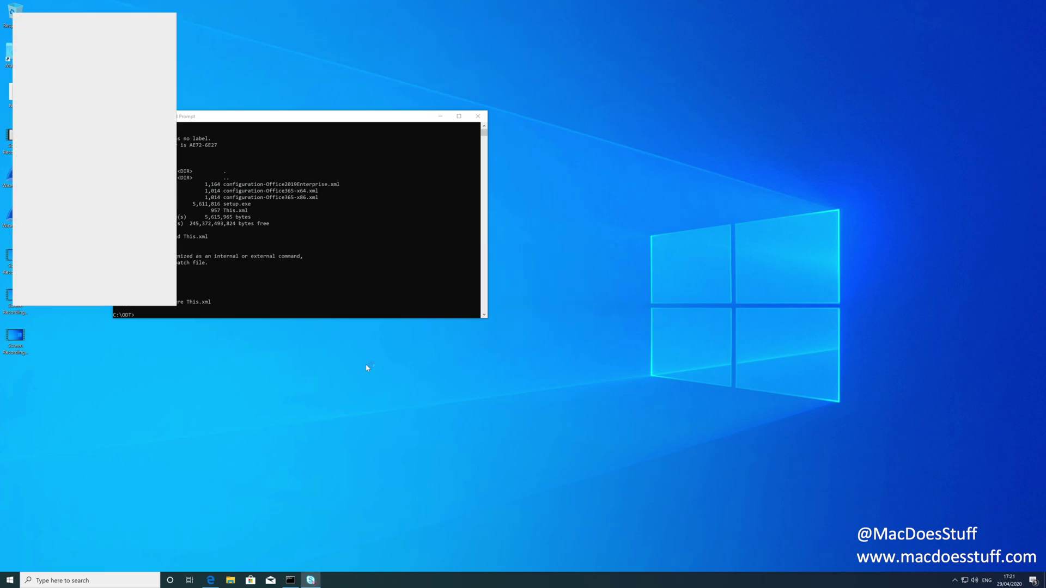
# - Check Skype for Business Help > About for build 16.0.10730.20370 32-bit, then return to Command Prompt
pyautogui.click(167, 75)
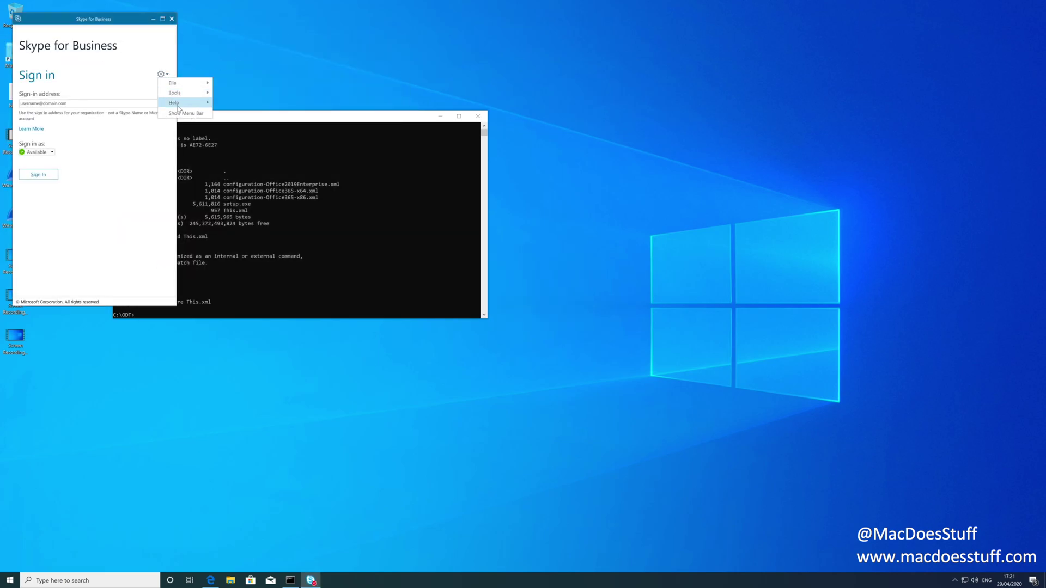
pyautogui.moveTo(179, 103)
pyautogui.click(241, 124)
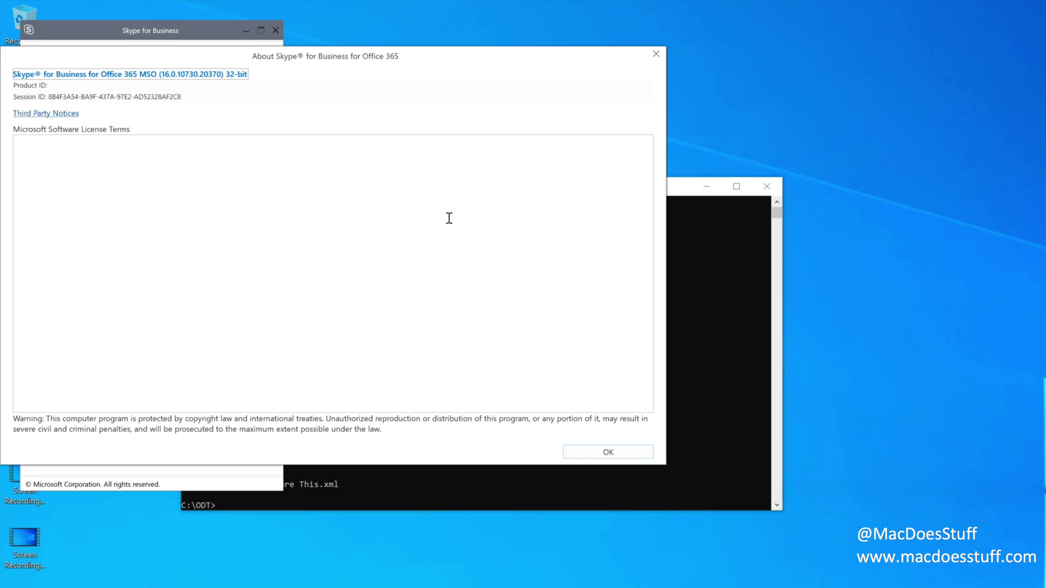
pyautogui.click(711, 318)
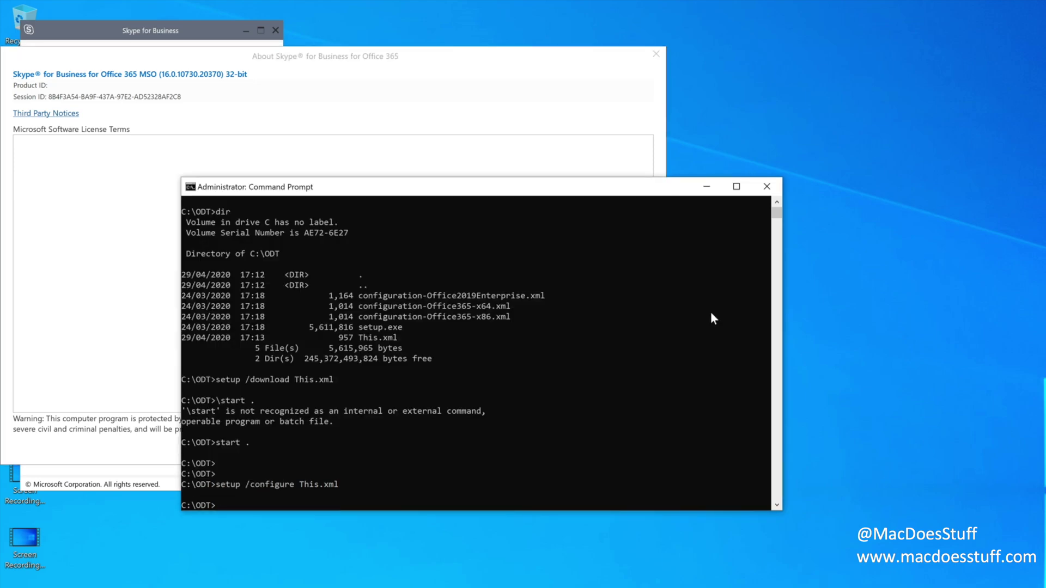